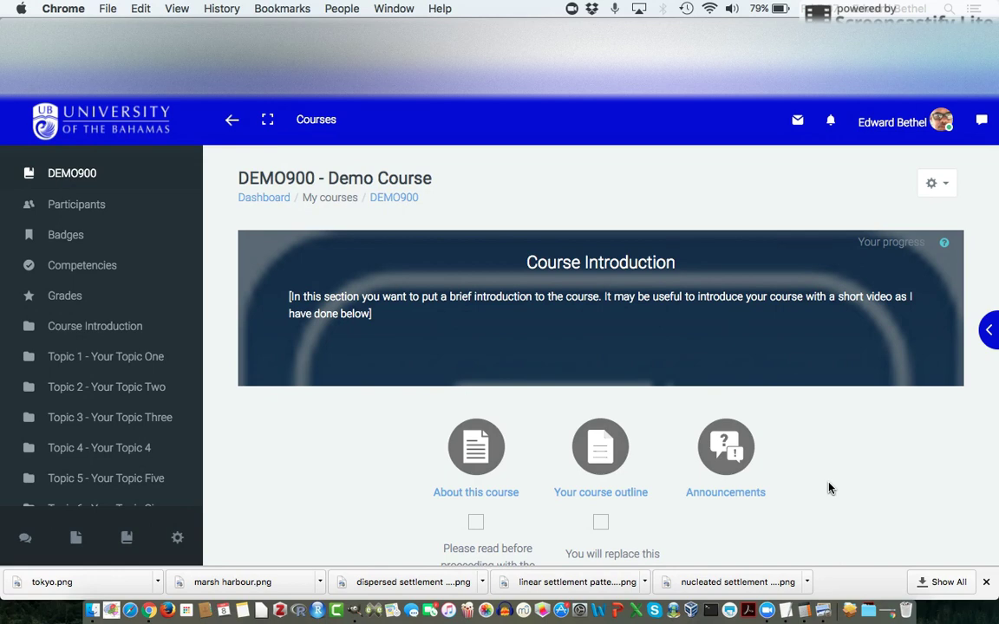
- Turn editing on for the DEMO900 - Demo Course
scroll(828, 488, down, 1)
scroll(828, 488, up, 1)
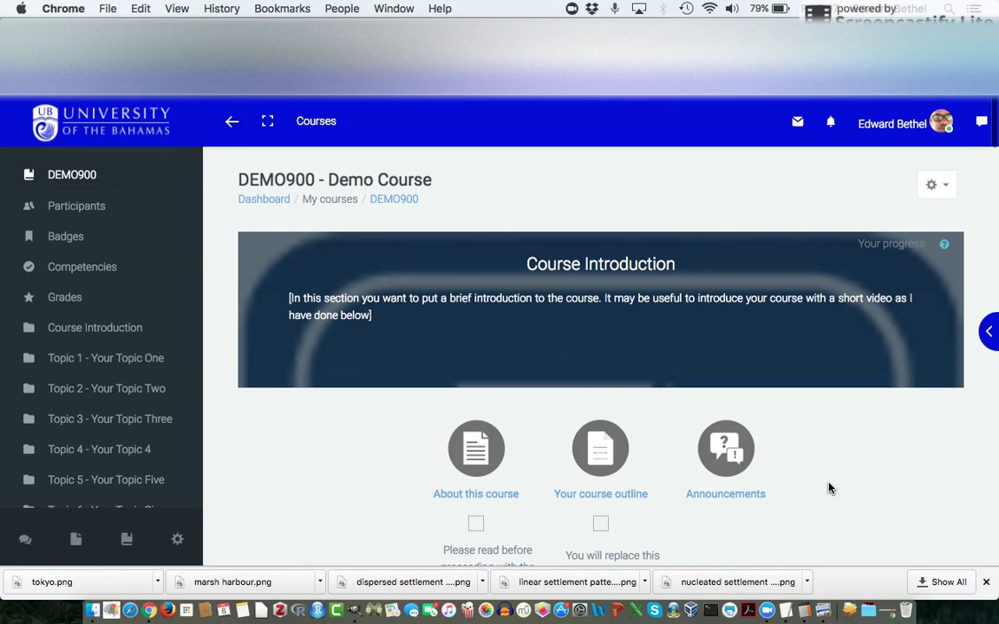
click(948, 185)
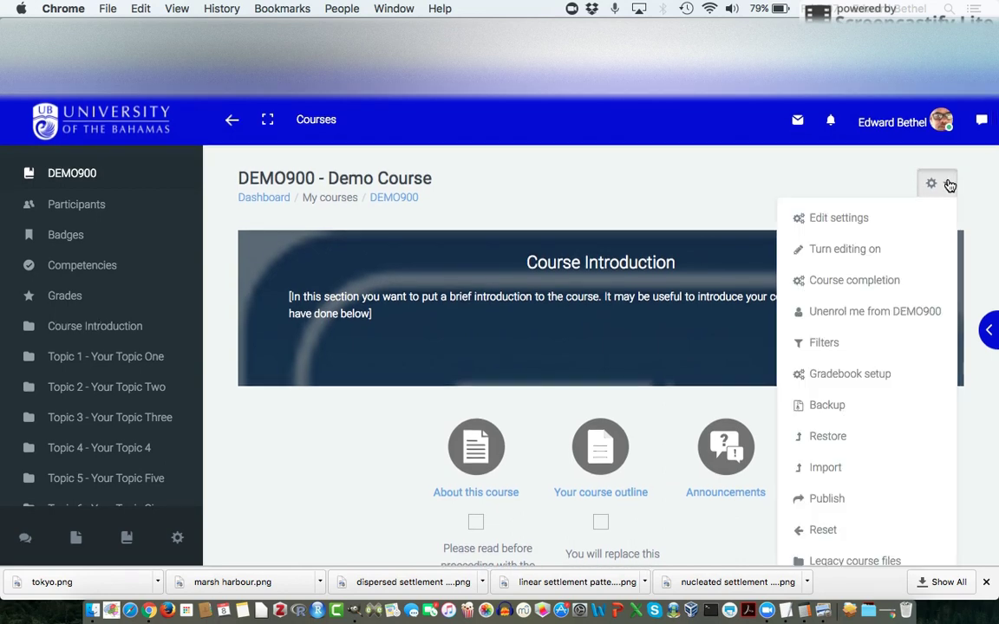
click(873, 260)
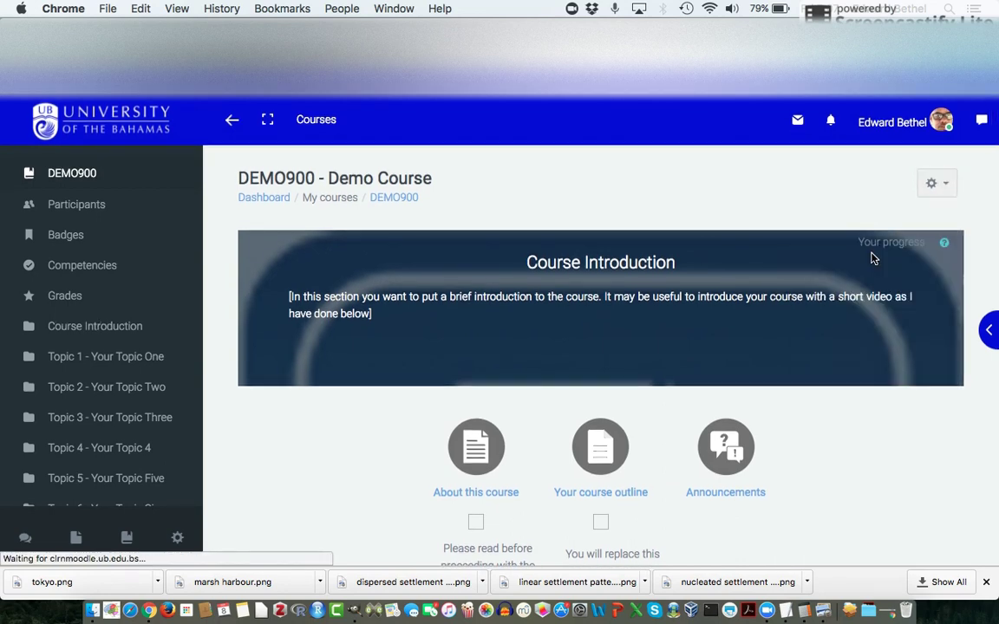
- Add a new Assignment activity to the section Topic 1 - Your Topic One
scroll(912, 427, down, 10)
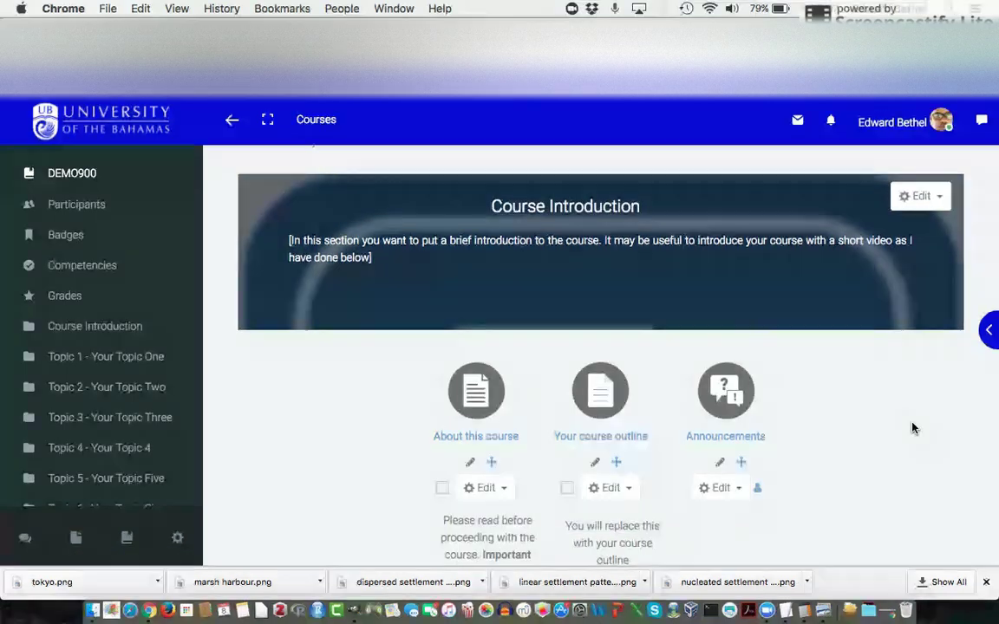
scroll(912, 428, down, 8)
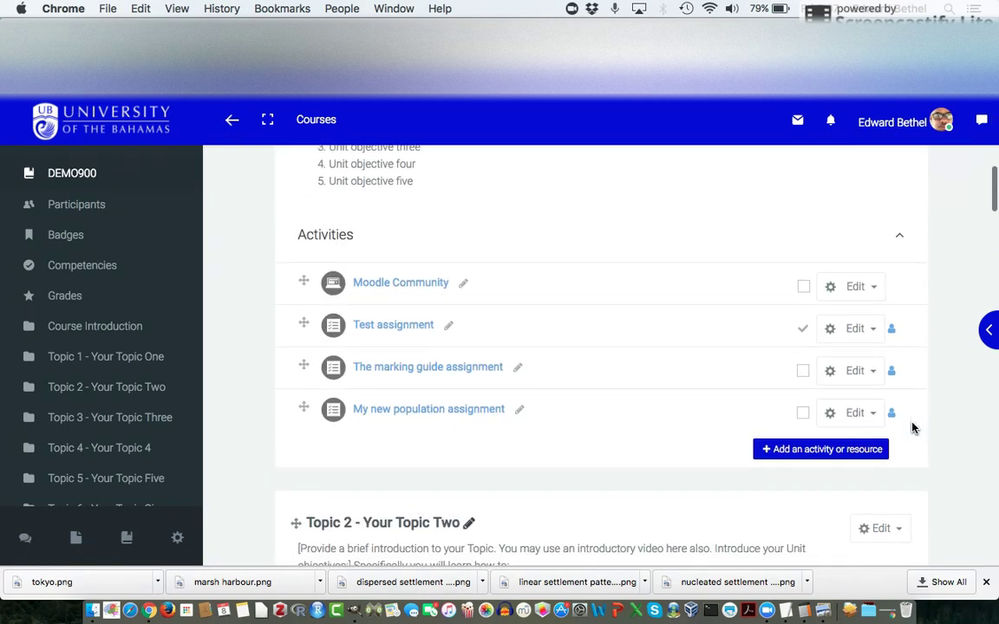
scroll(912, 428, up, 4)
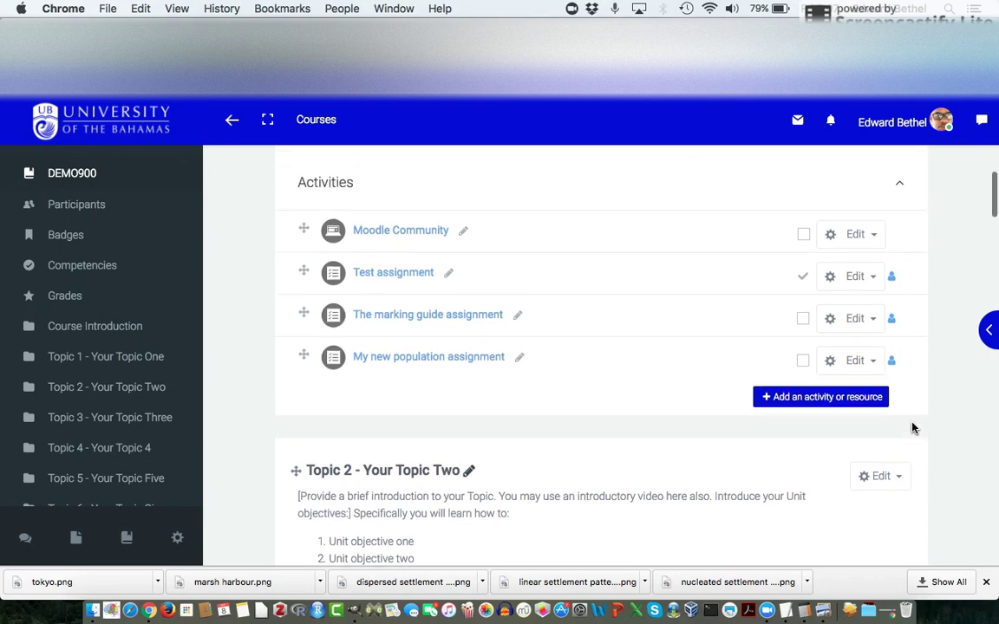
scroll(912, 428, down, 1)
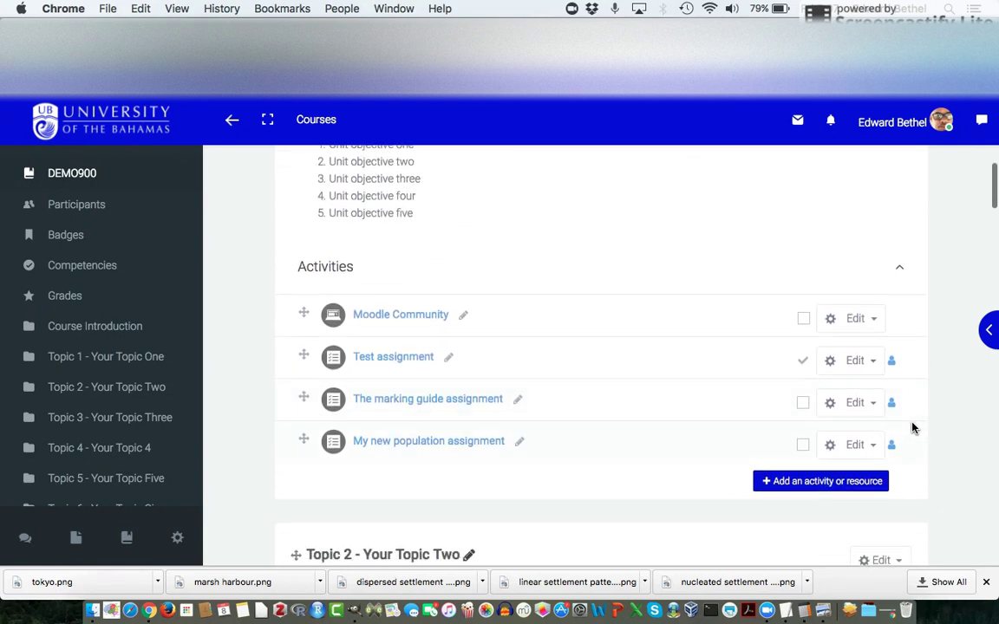
click(824, 487)
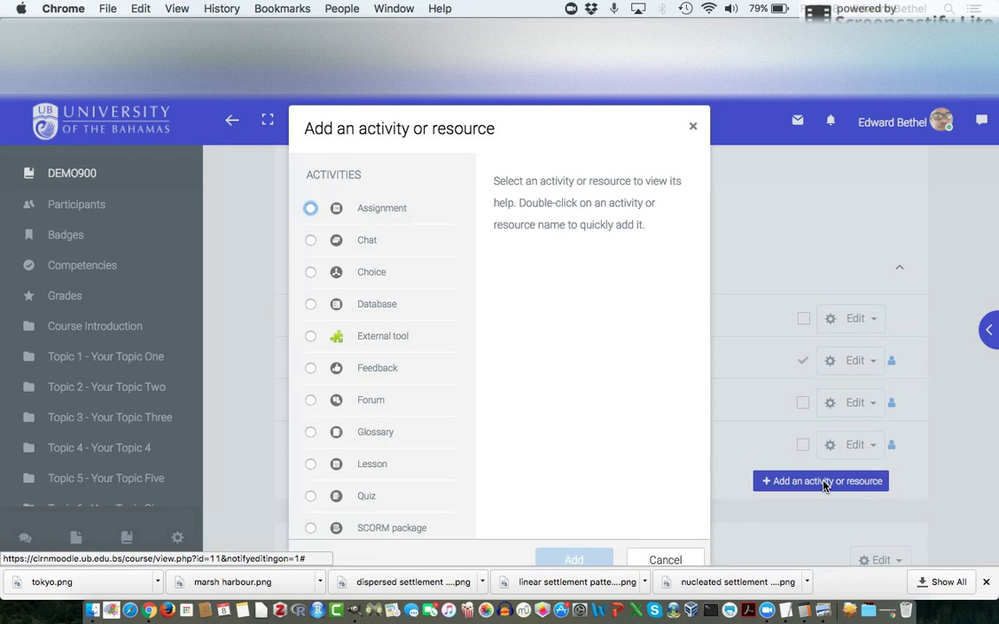
click(310, 209)
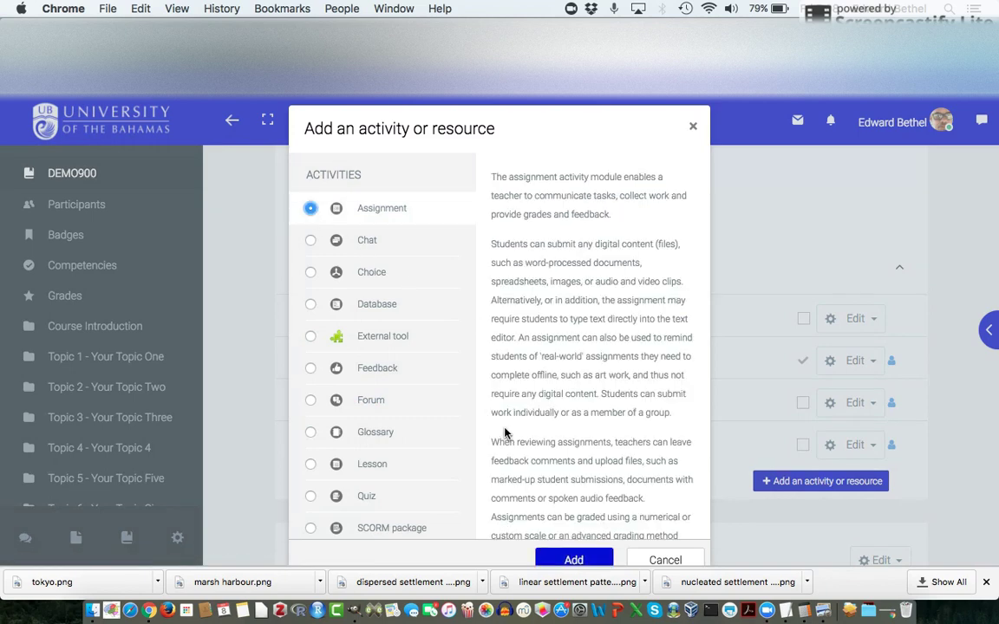
click(590, 562)
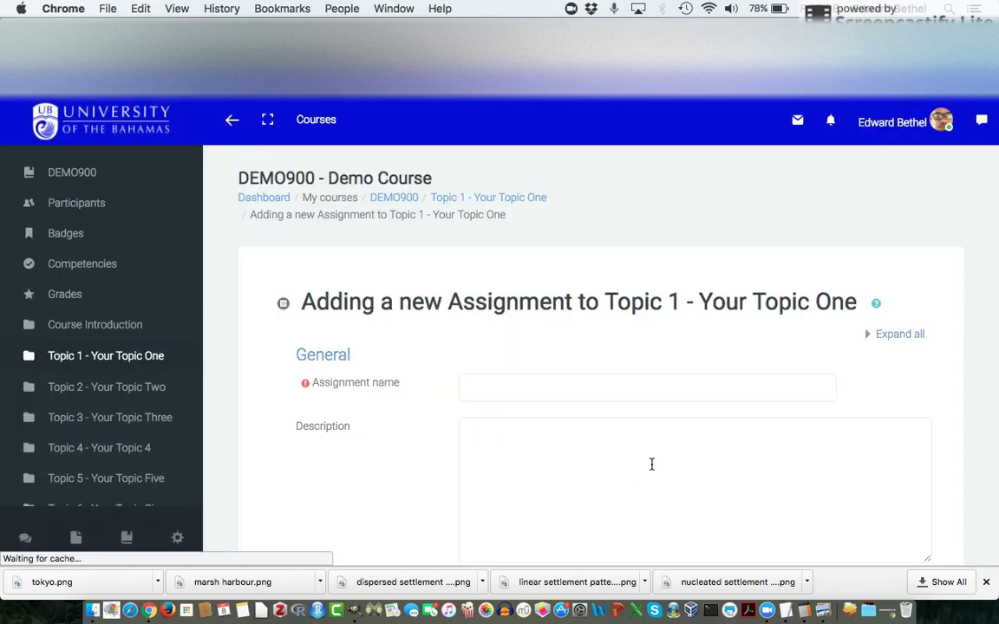
- Name the new assignment "Test assignment - rubric"
click(591, 383)
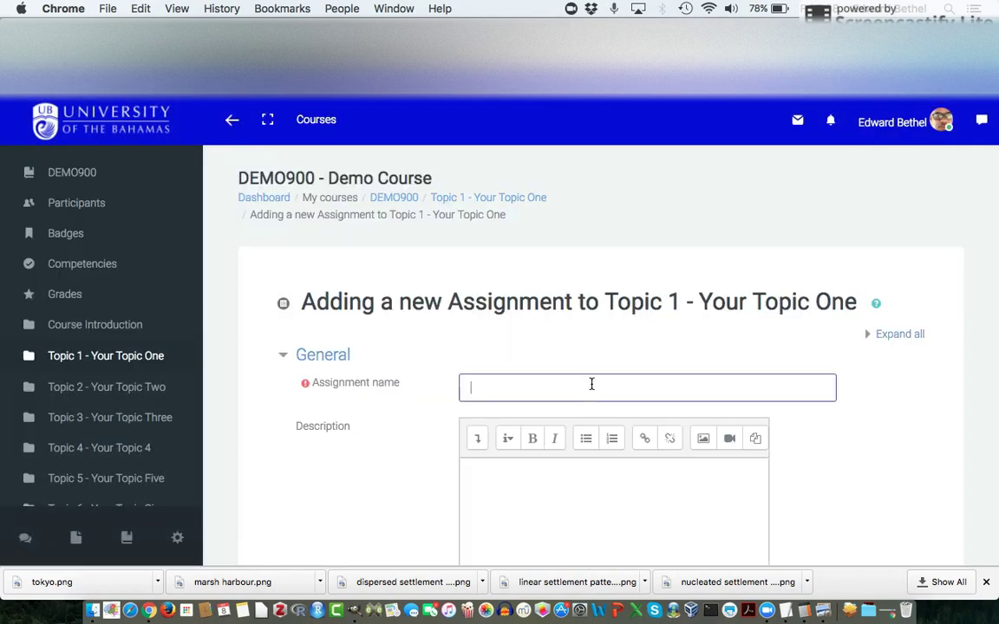
text(Test)
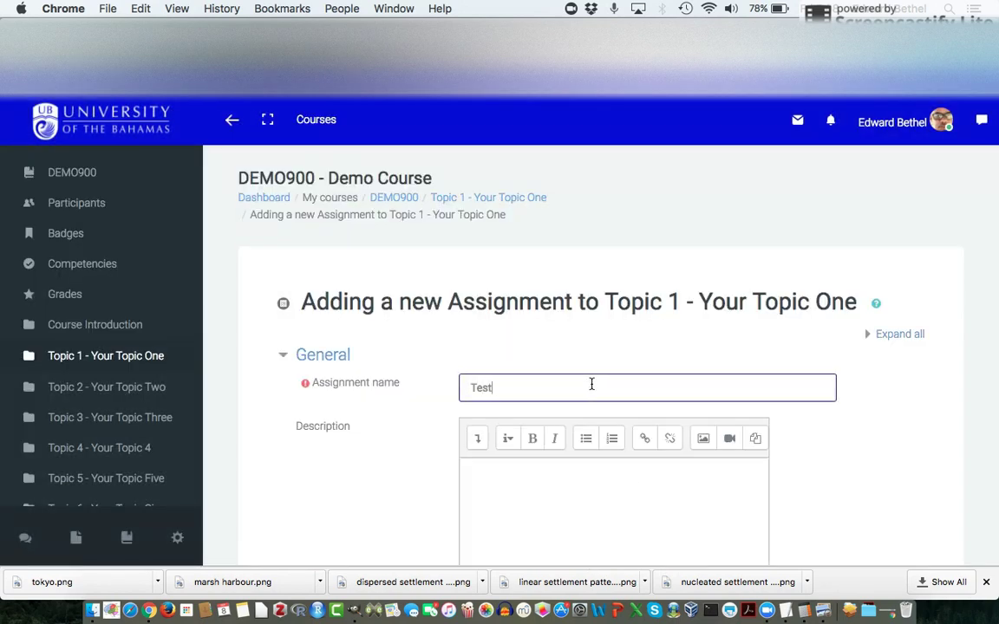
text( assignment - rubric)
- Enter the assignment description "In this assignment you will argue for the use of rubrics over traditional point based scoring."
scroll(591, 384, down, 5)
scroll(590, 383, up, 1)
click(595, 278)
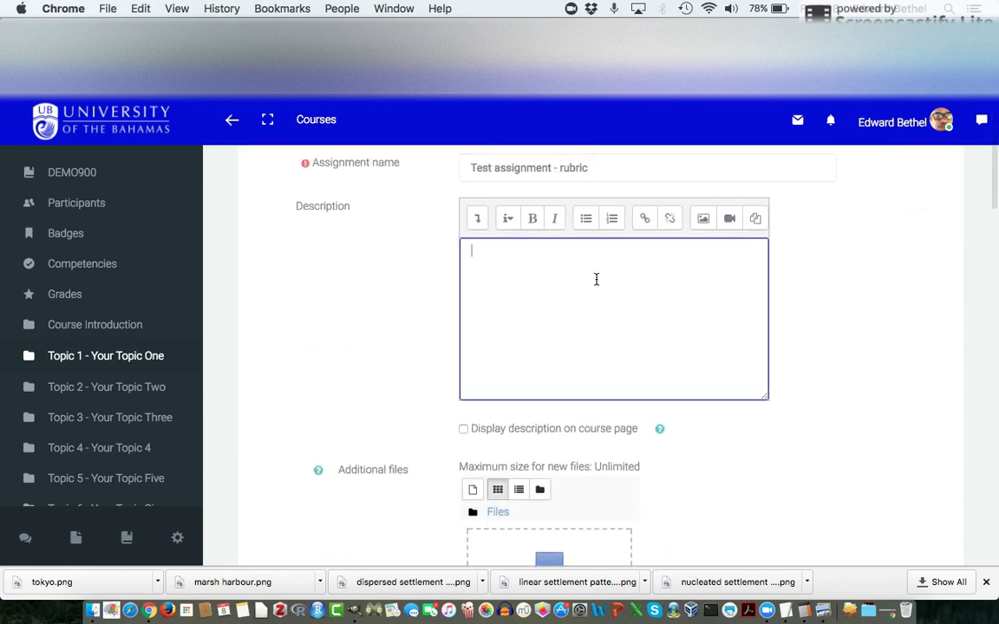
text(In this as)
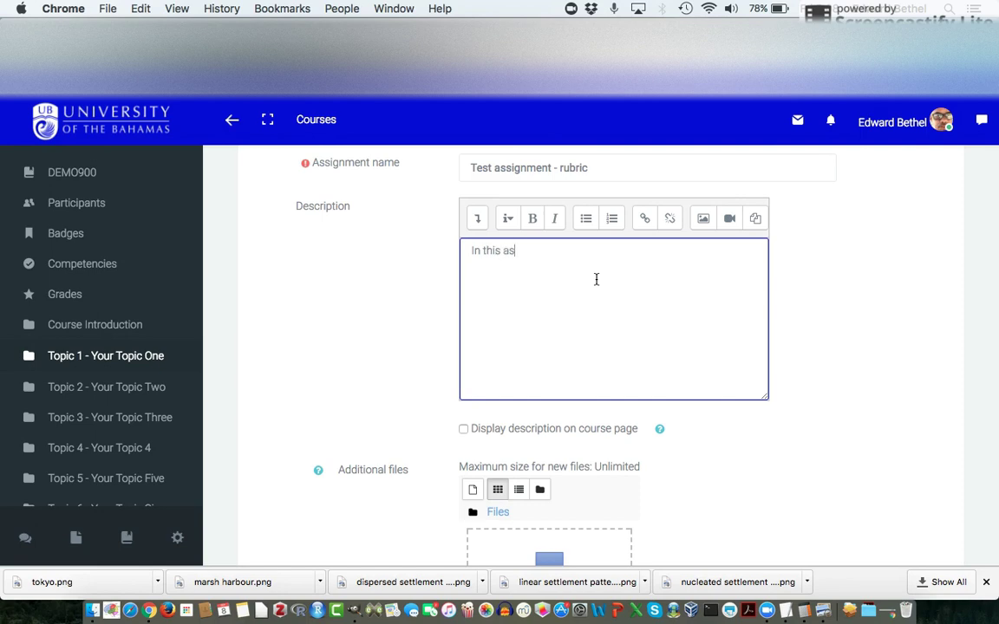
text(signment you w)
key(BackSpace)
text(you will argu)
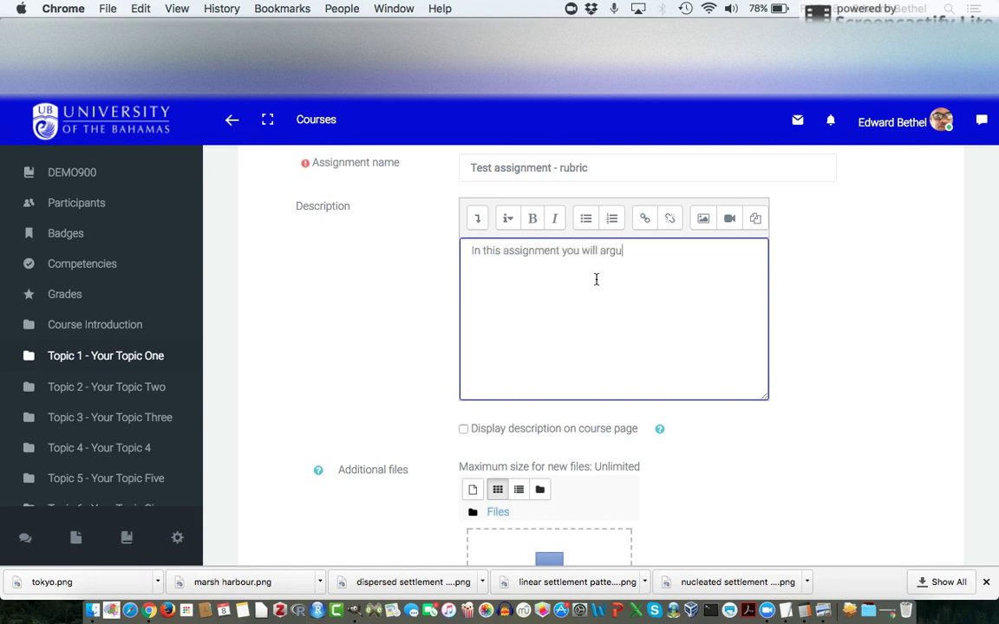
text(e for the use of rubrics)
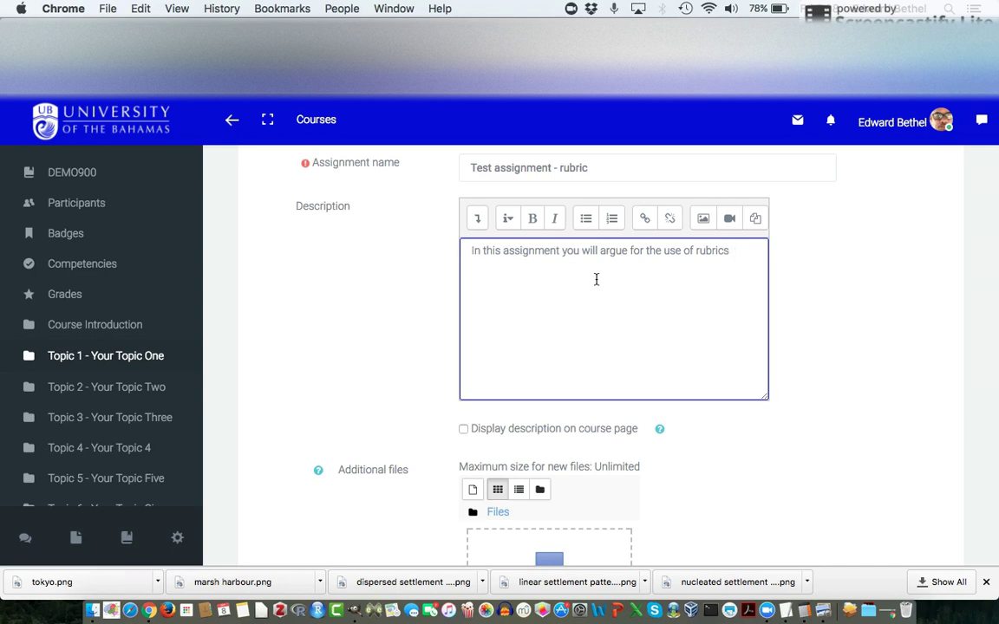
text(over traditional point based as)
key(BackSpace)
key(BackSpace)
text(scoring.)
- Review the assignment's availability dates, grading reminder and submission type settings
scroll(596, 279, down, 10)
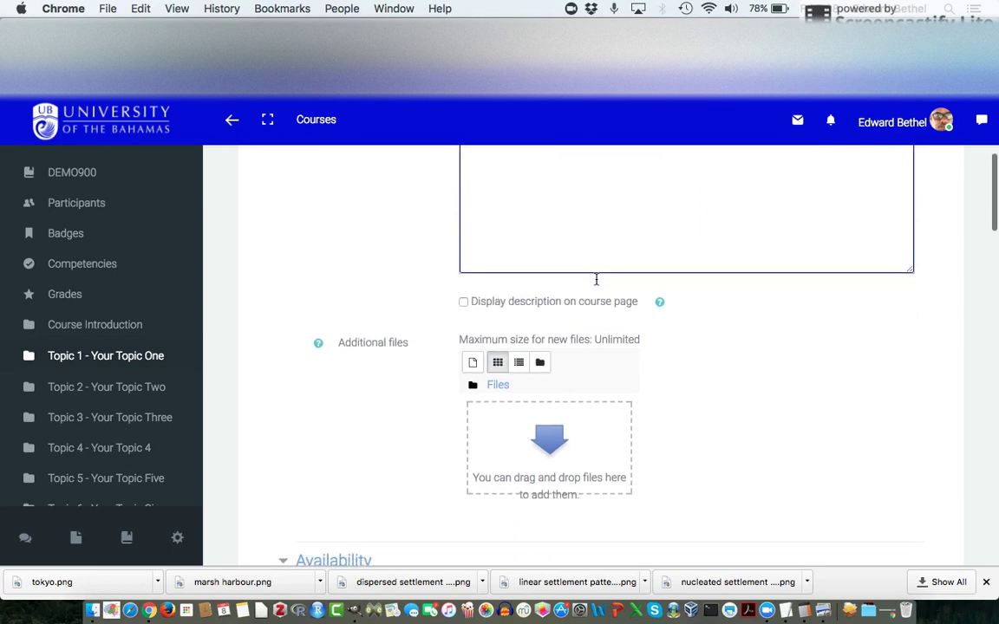
scroll(595, 284, down, 8)
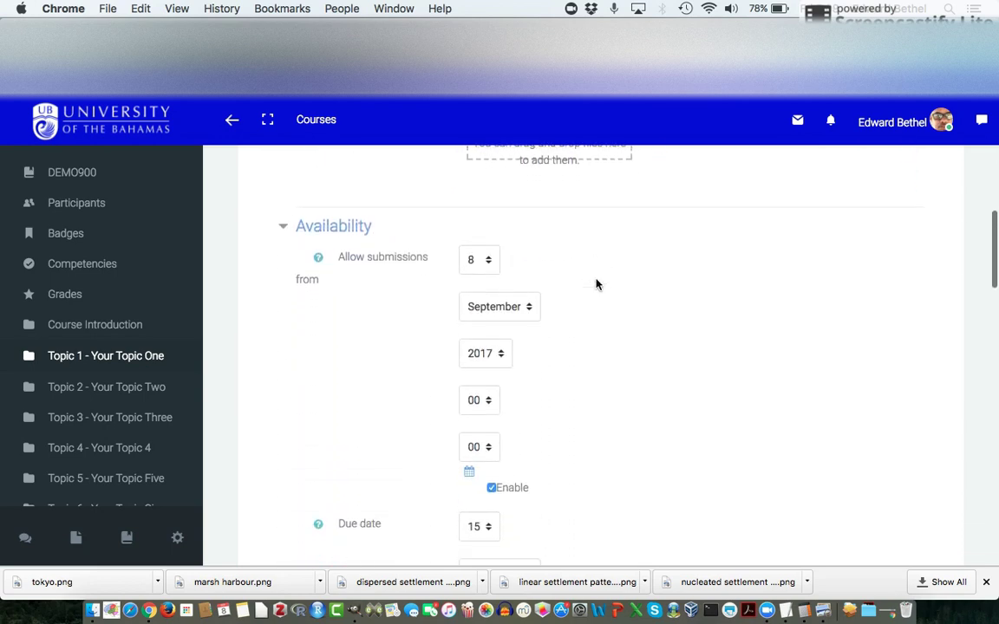
scroll(596, 283, down, 8)
scroll(595, 283, up, 5)
scroll(596, 283, down, 9)
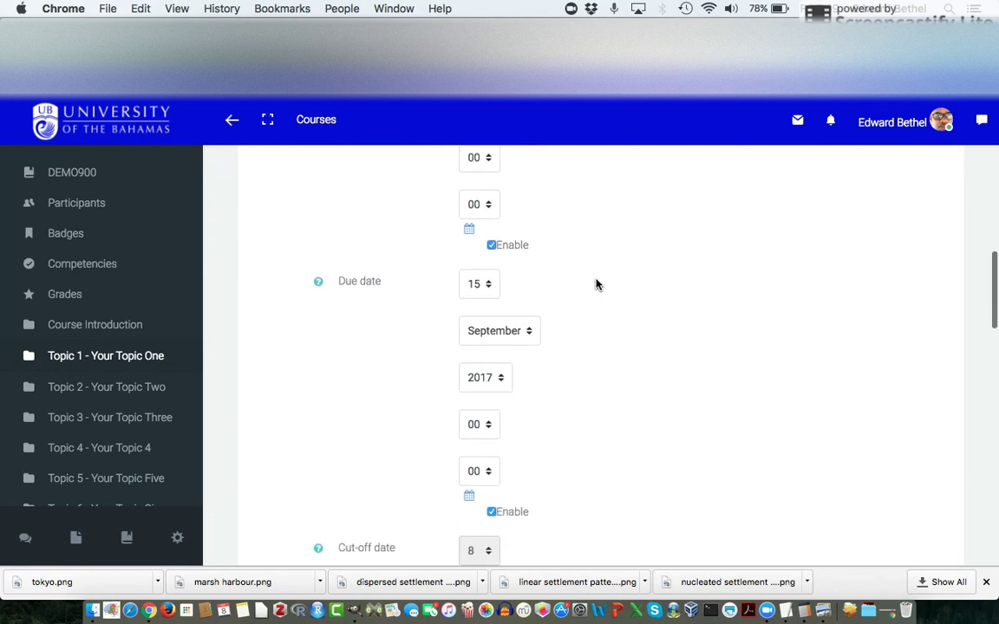
scroll(595, 284, down, 14)
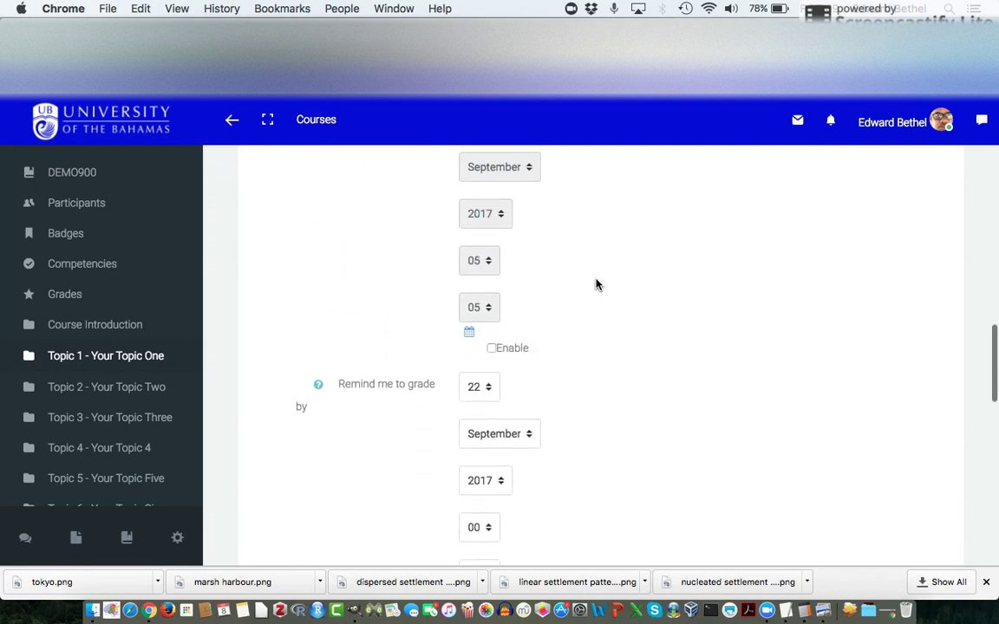
scroll(596, 283, down, 9)
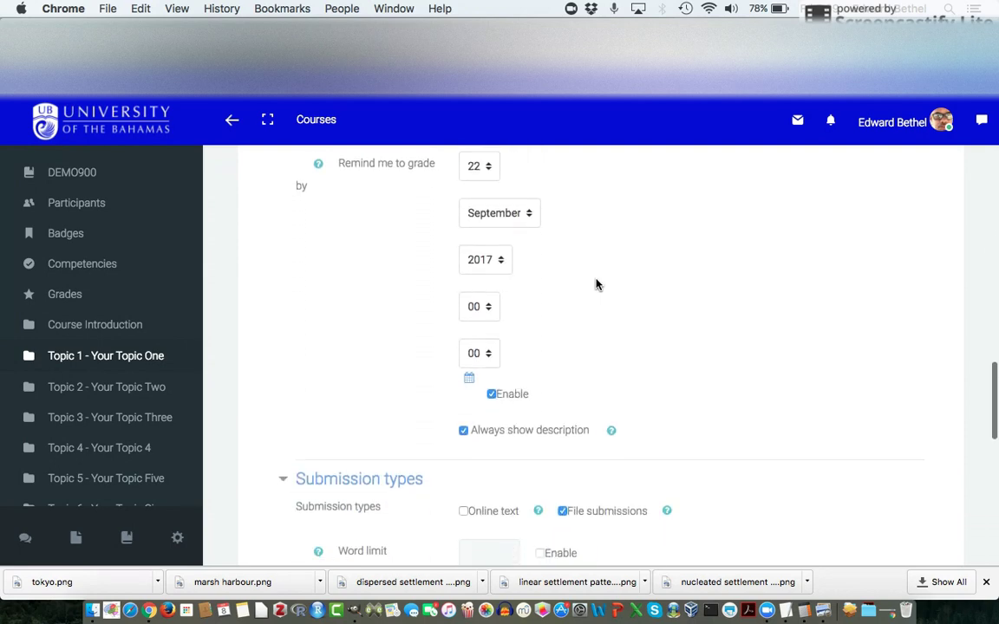
scroll(596, 284, down, 6)
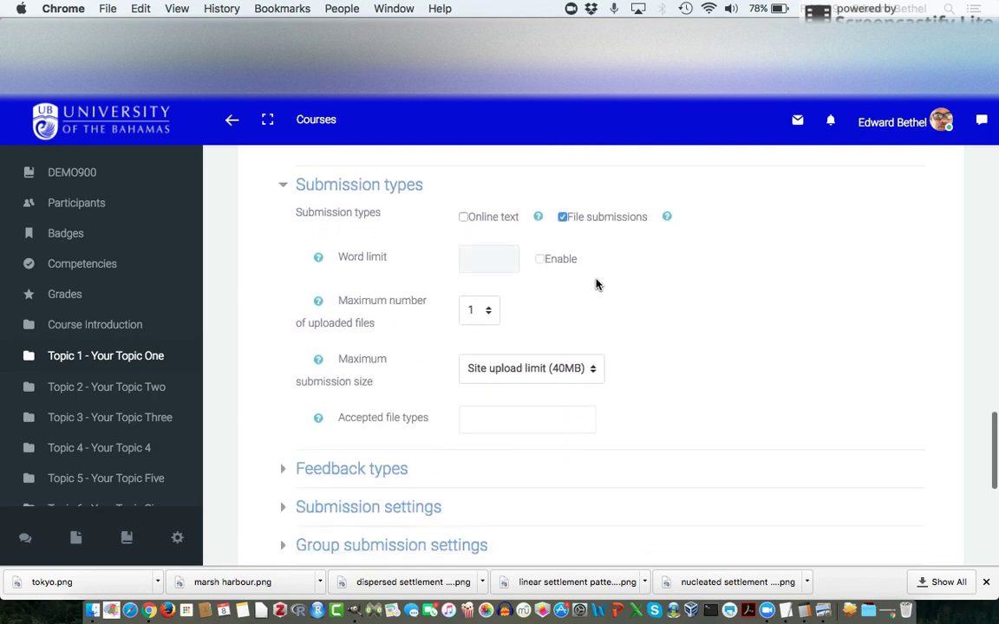
- Set the assignment's grading method to Rubric in the grade settings, then save and display the assignment
scroll(595, 284, down, 4)
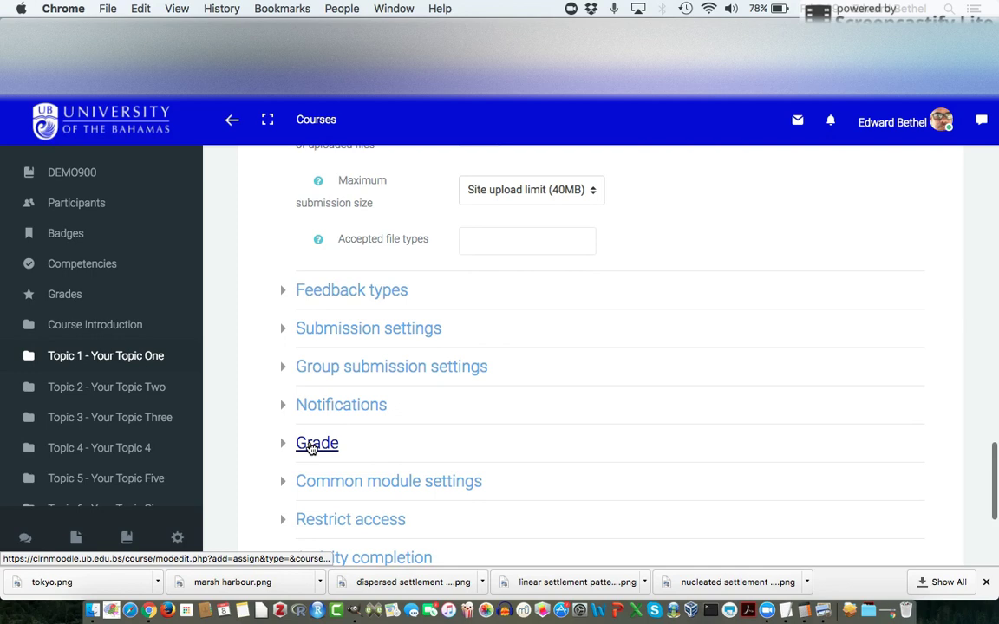
scroll(572, 452, down, 5)
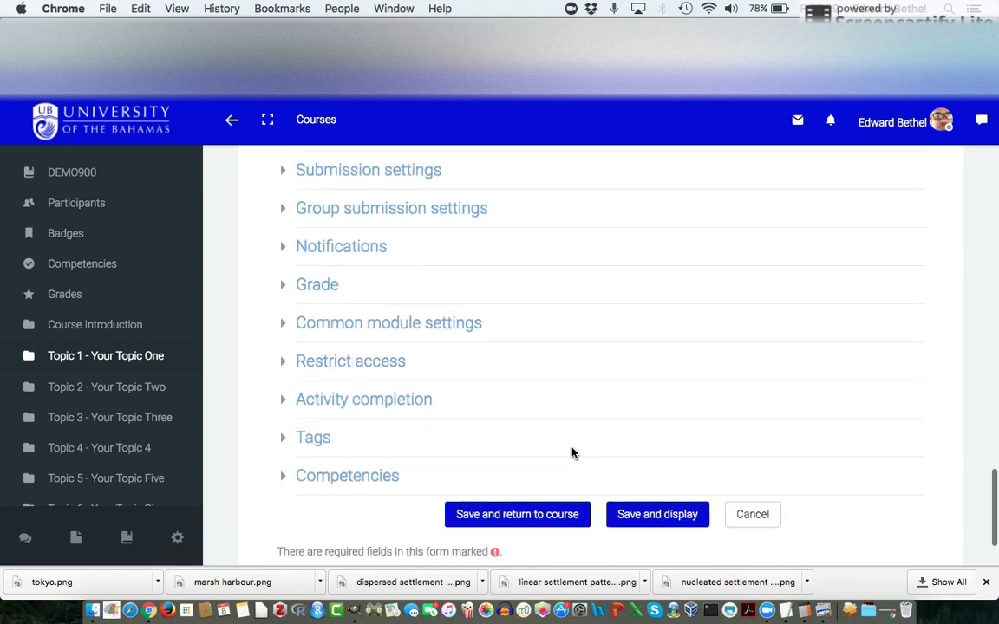
click(303, 285)
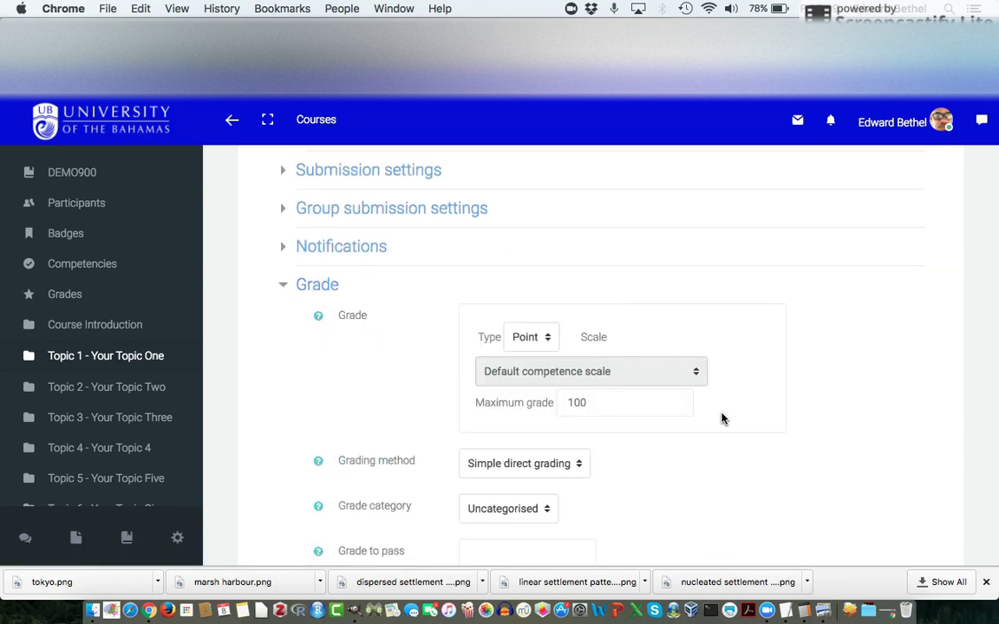
scroll(742, 458, down, 4)
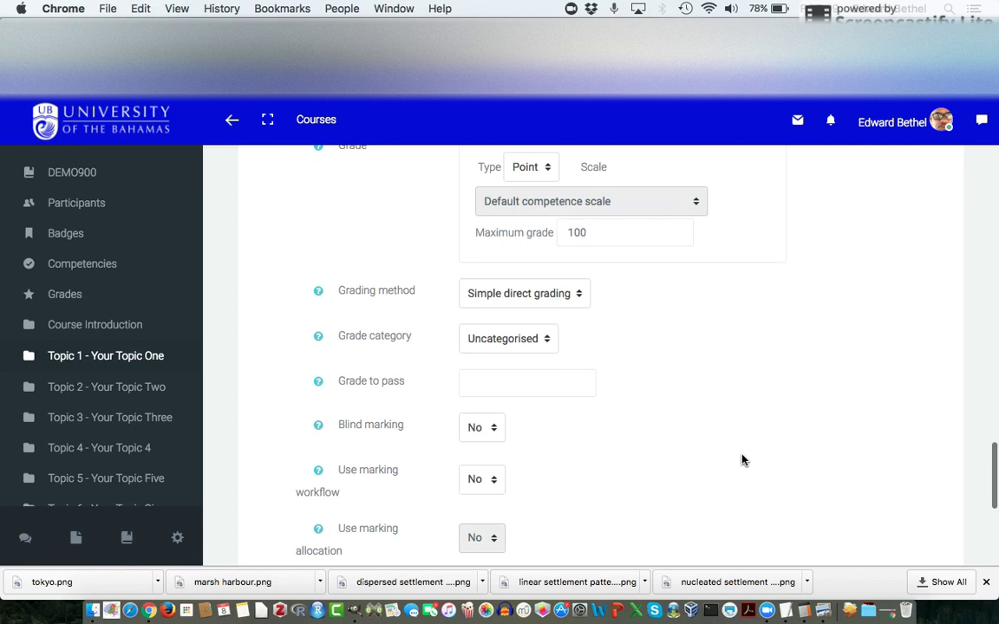
click(568, 295)
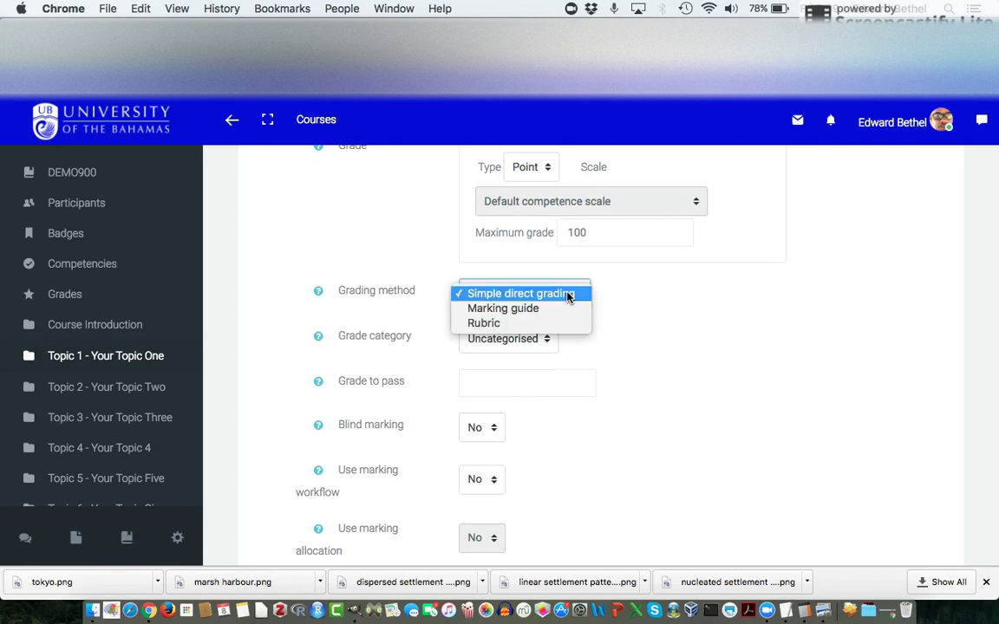
click(535, 325)
scroll(711, 430, down, 8)
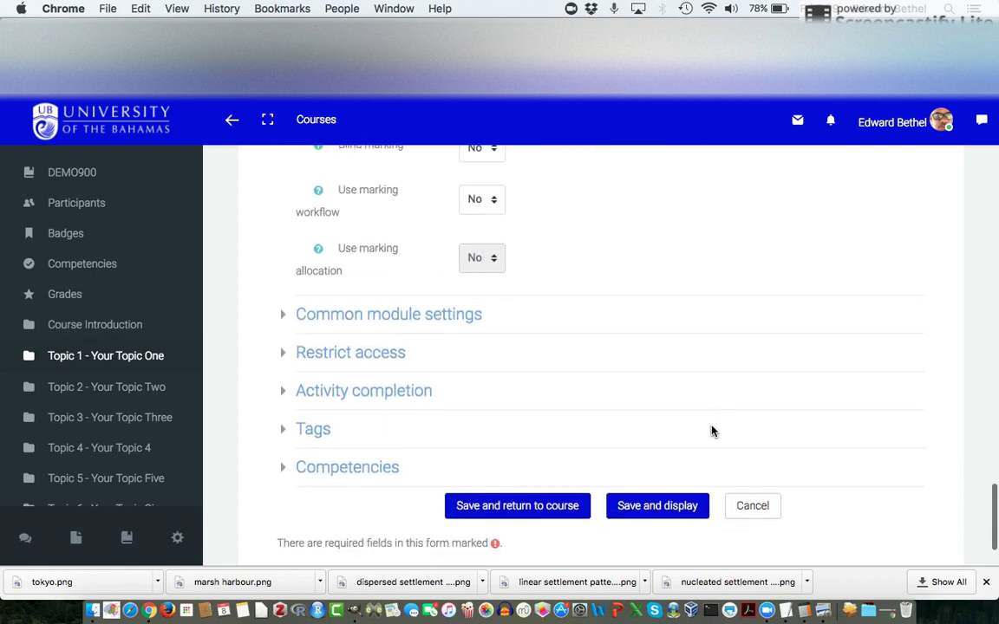
click(673, 425)
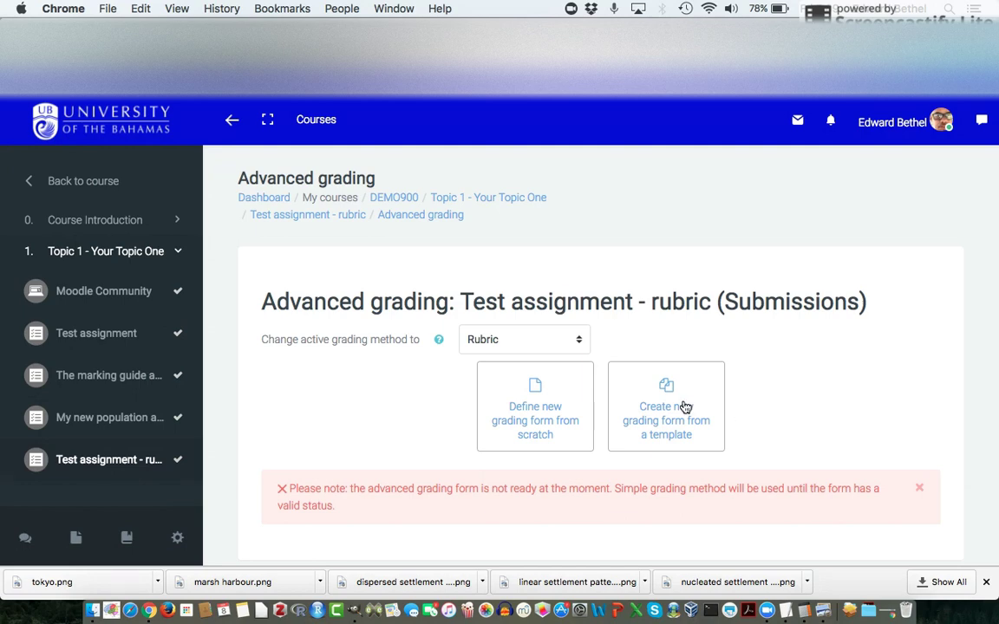
- Keep Rubric as the active grading method and define a new grading form from scratch named "Rubric for Test assignment"
click(579, 345)
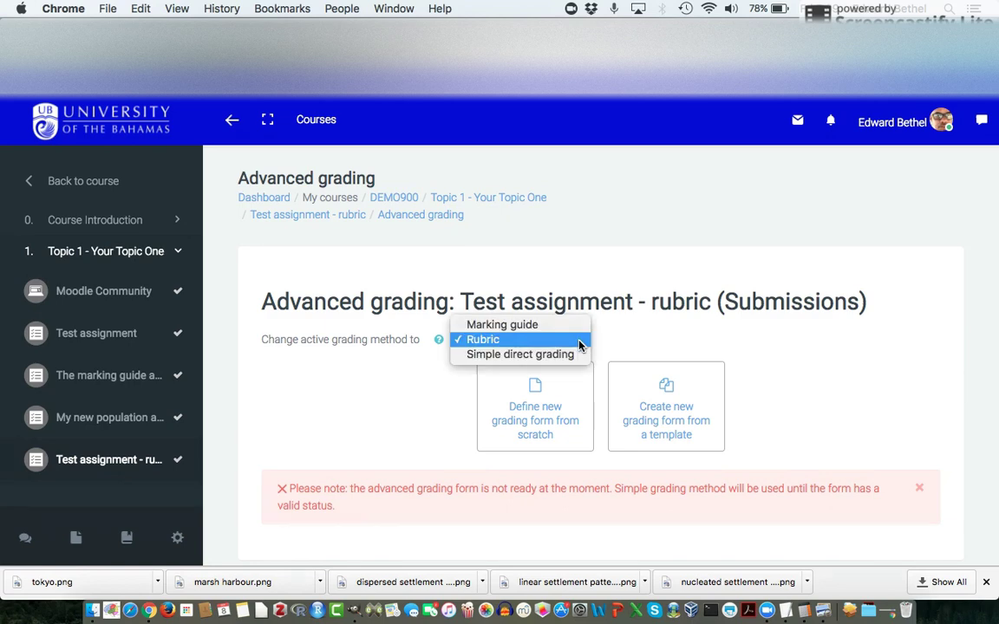
click(679, 331)
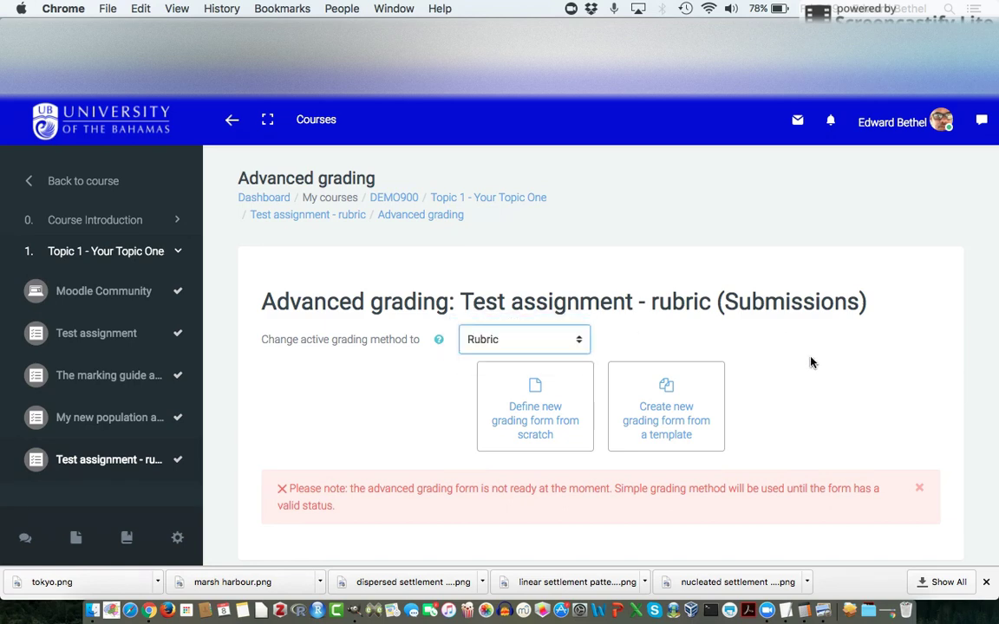
click(535, 414)
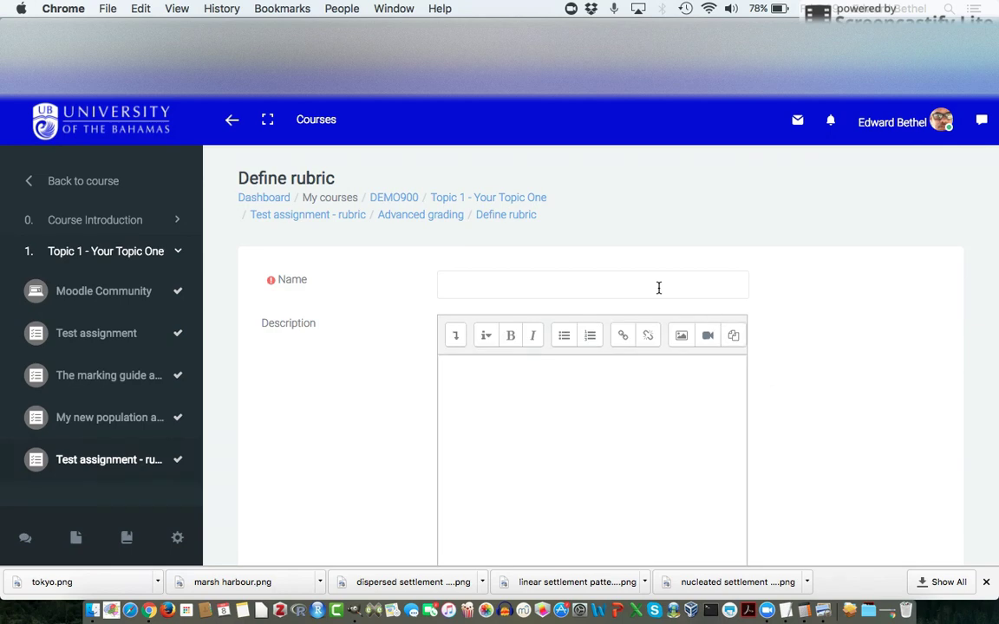
click(646, 286)
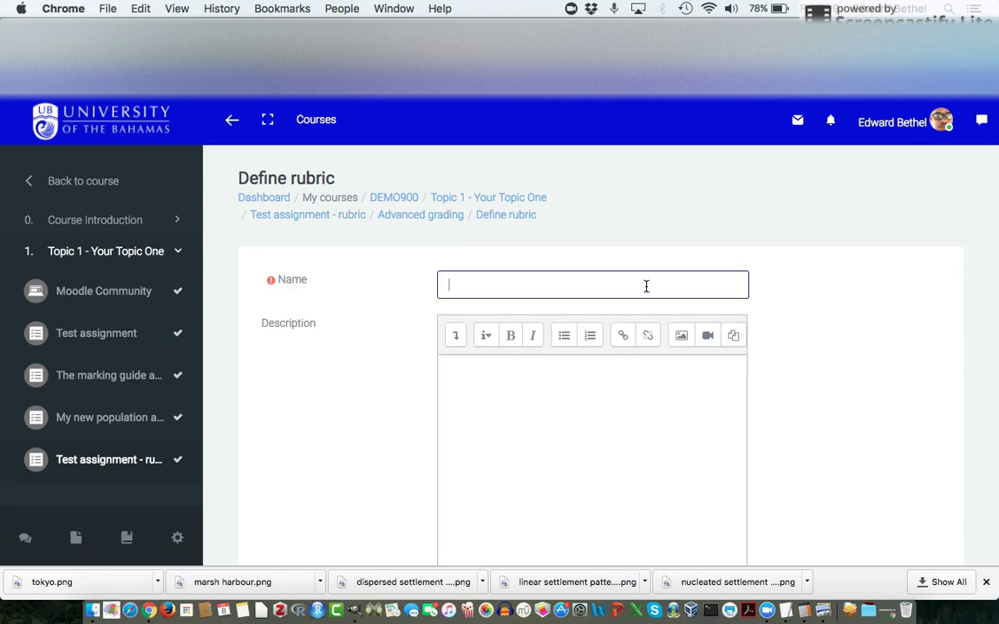
text(Rubric for Test assi)
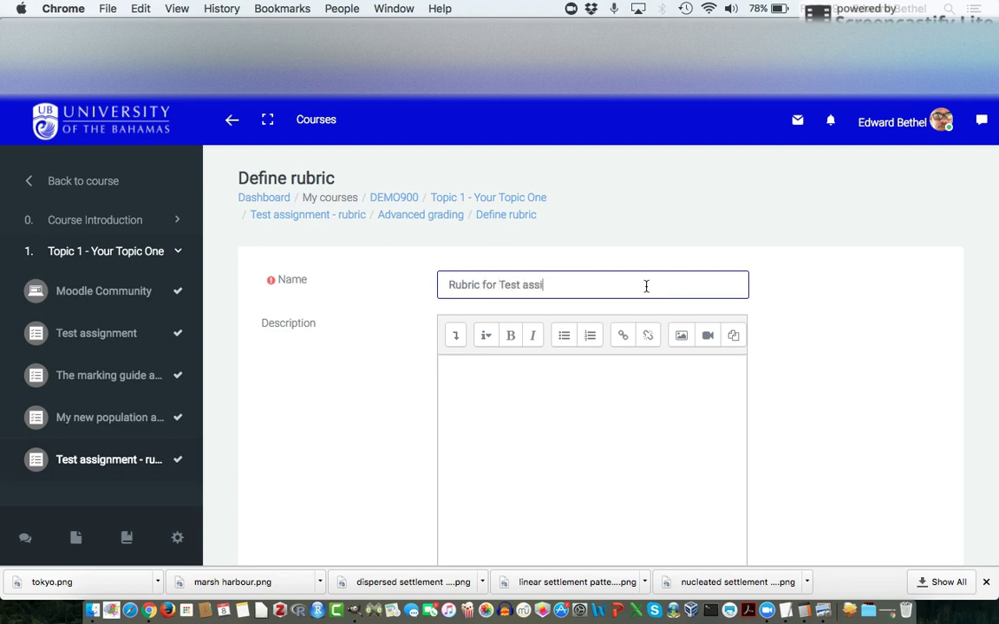
text(gnment)
scroll(646, 286, down, 8)
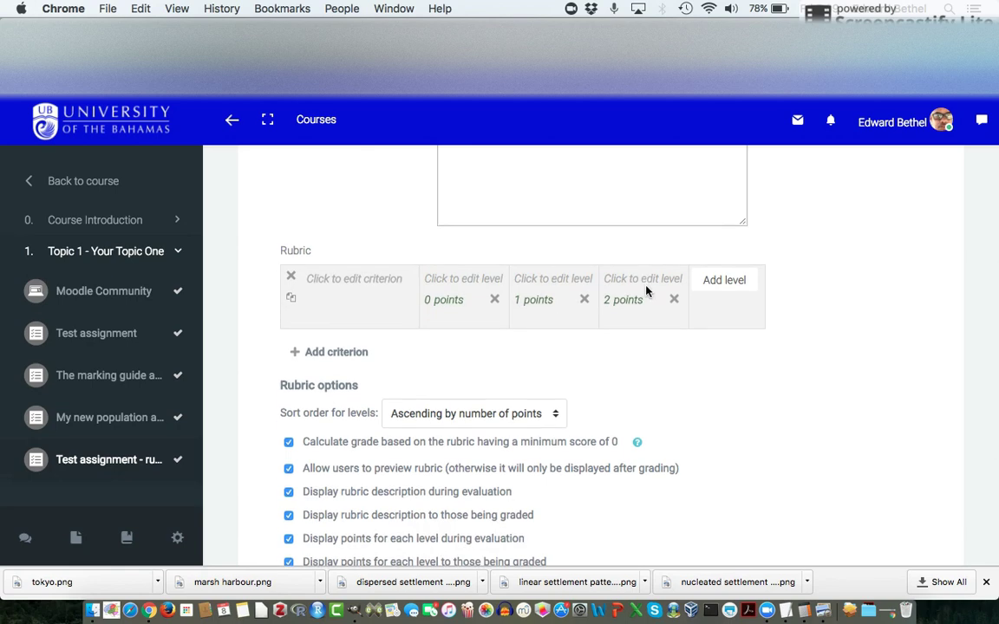
- Name the first rubric criterion "Facts" and describe its 0-point level as "Does not include any relevant facts"
click(332, 282)
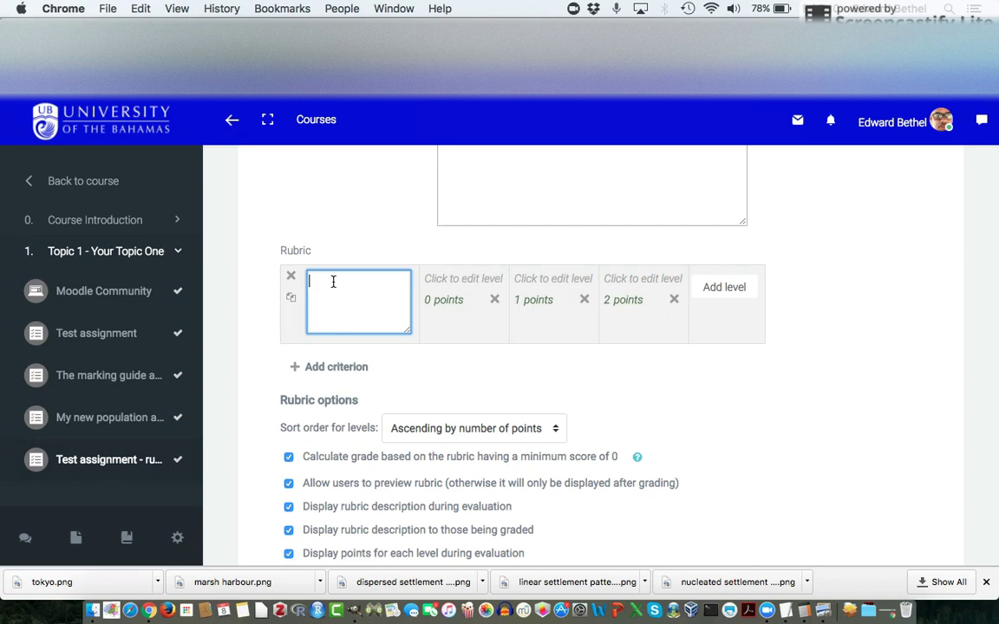
text(Facts)
click(477, 280)
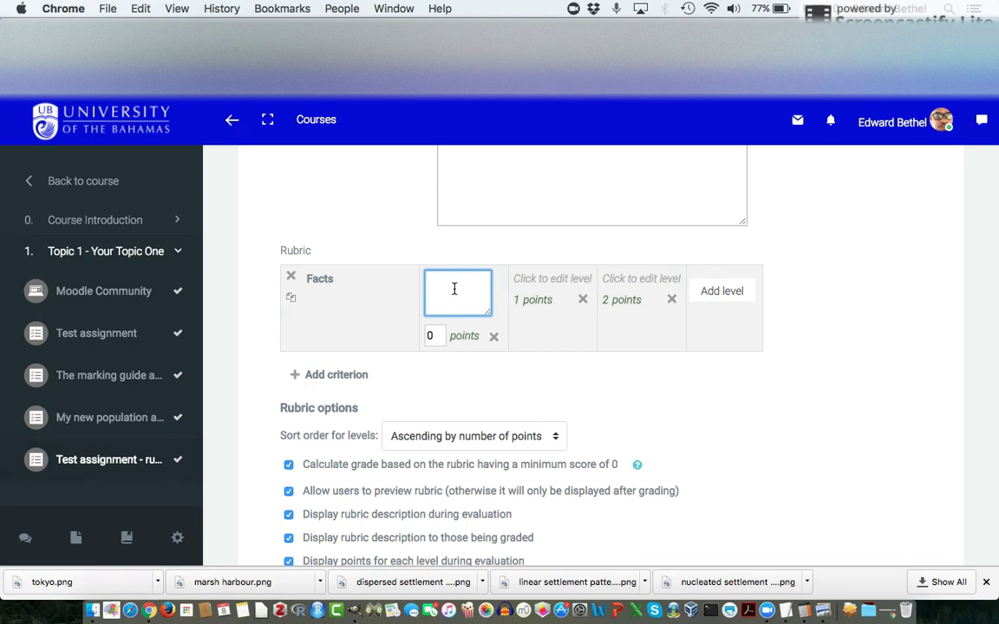
text(Does not includ an)
key(BackSpace)
key(BackSpace)
key(BackSpace)
text(e)
text(y)
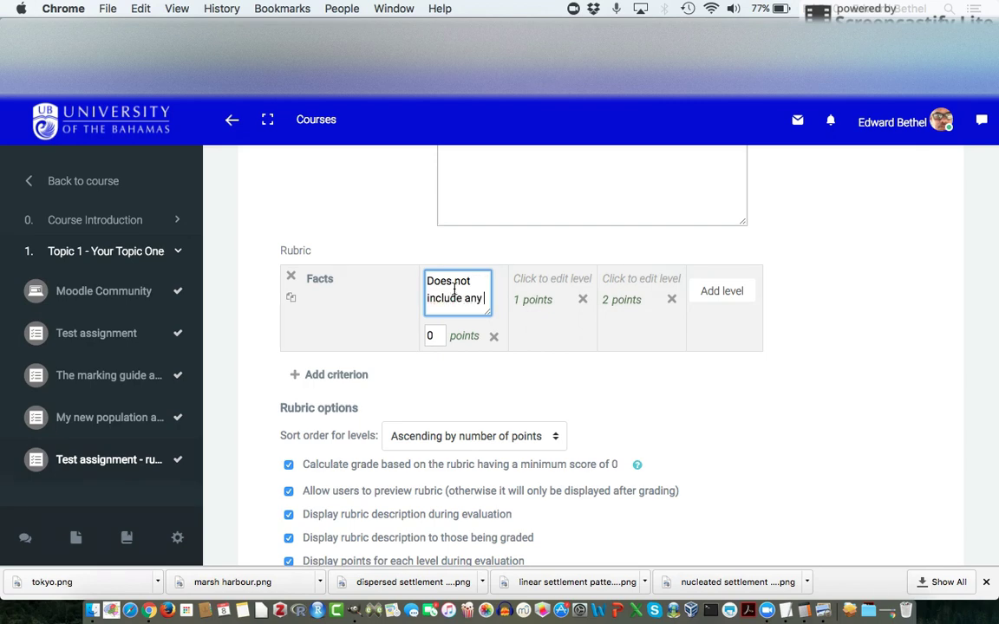
text( facts re)
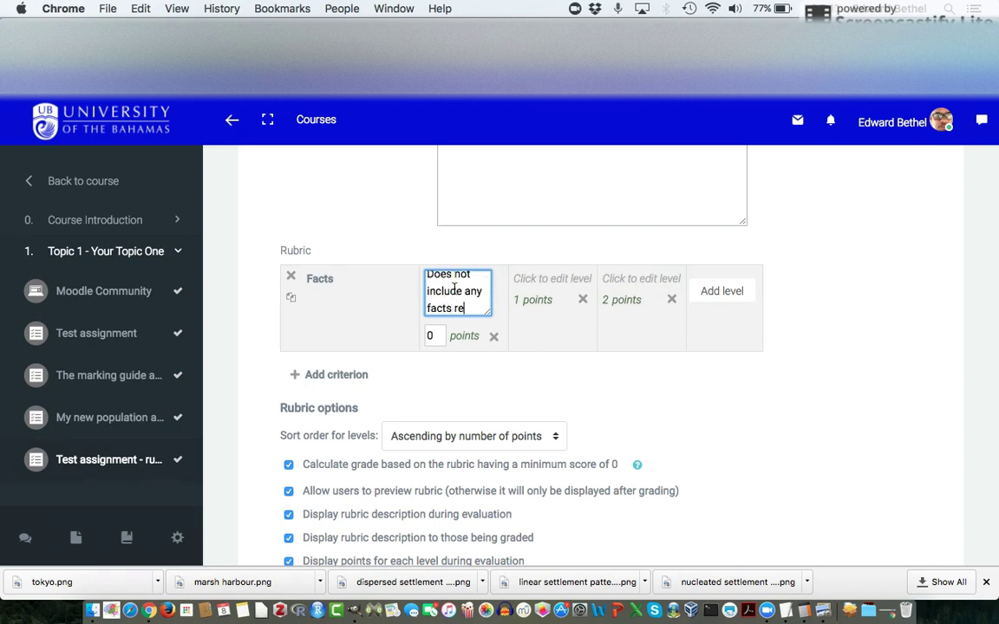
key(BackSpace)
key(BackSpace)
key(BackSpace)
key(BackSpace)
key(BackSpace)
key(BackSpace)
key(BackSpace)
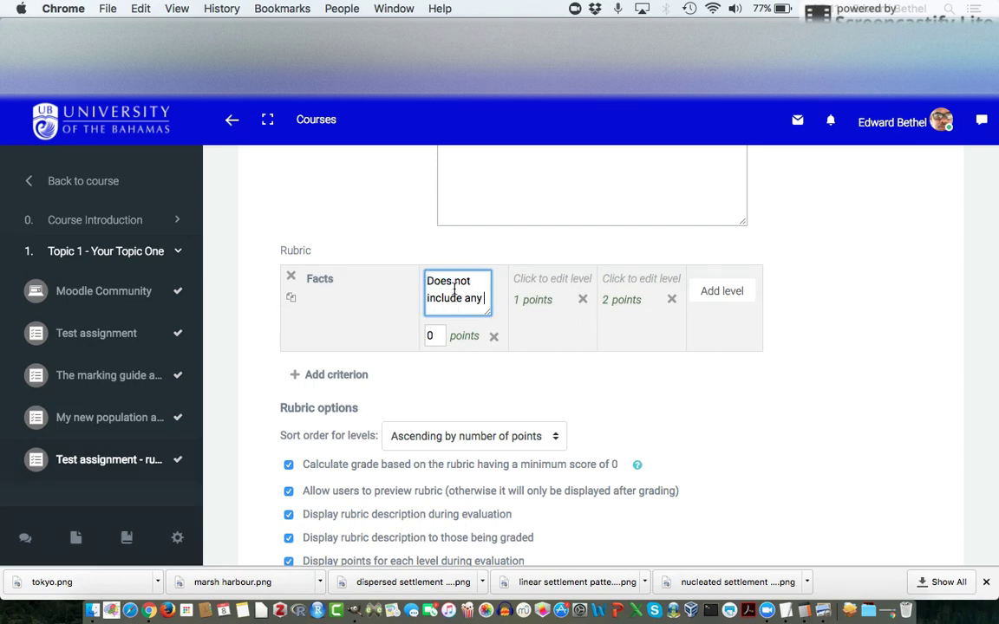
text(relevant )
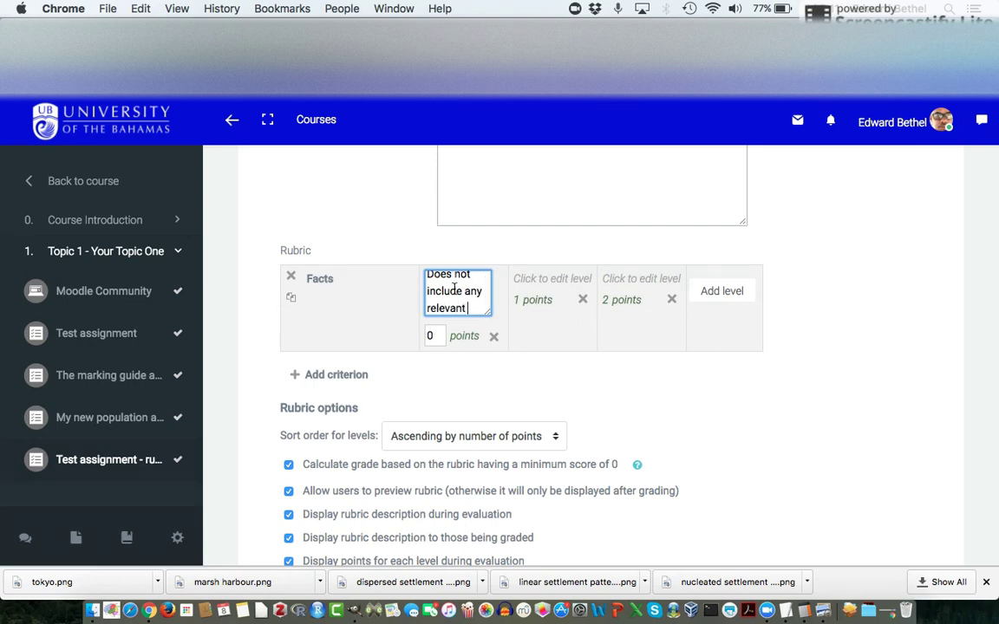
text(facts)
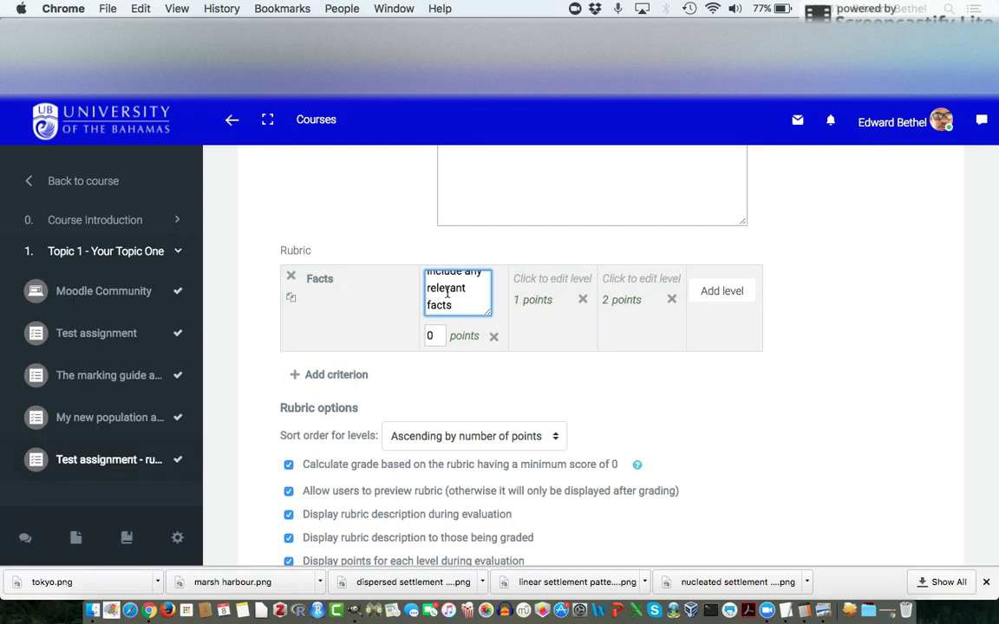
click(436, 336)
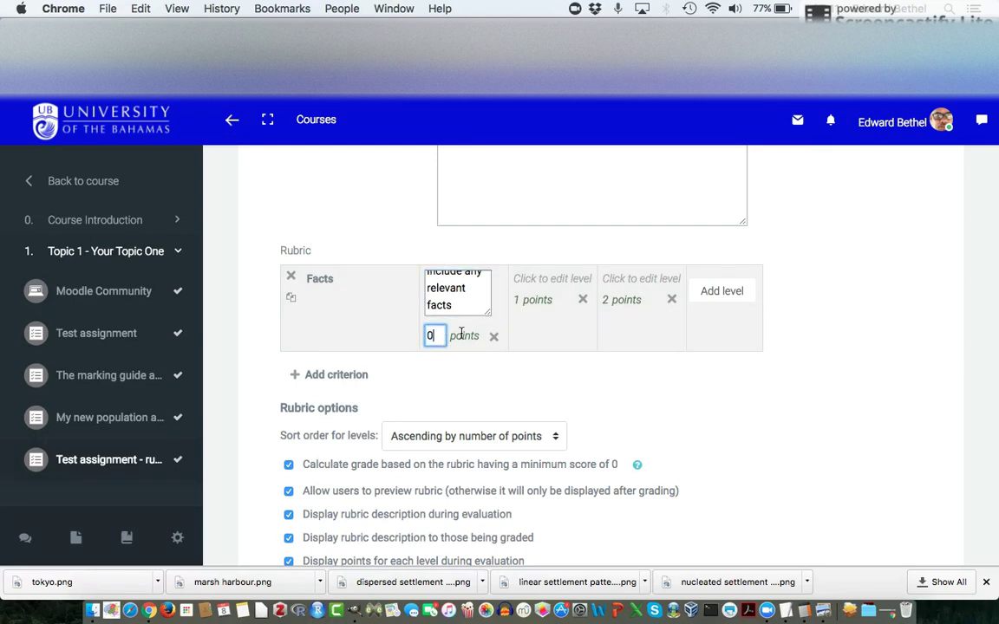
- Describe the Facts criterion's 1-point level as "Includes few relevant facts" and its 2-point level as "Includes sufficient facts to make case"
click(569, 277)
text(Includes)
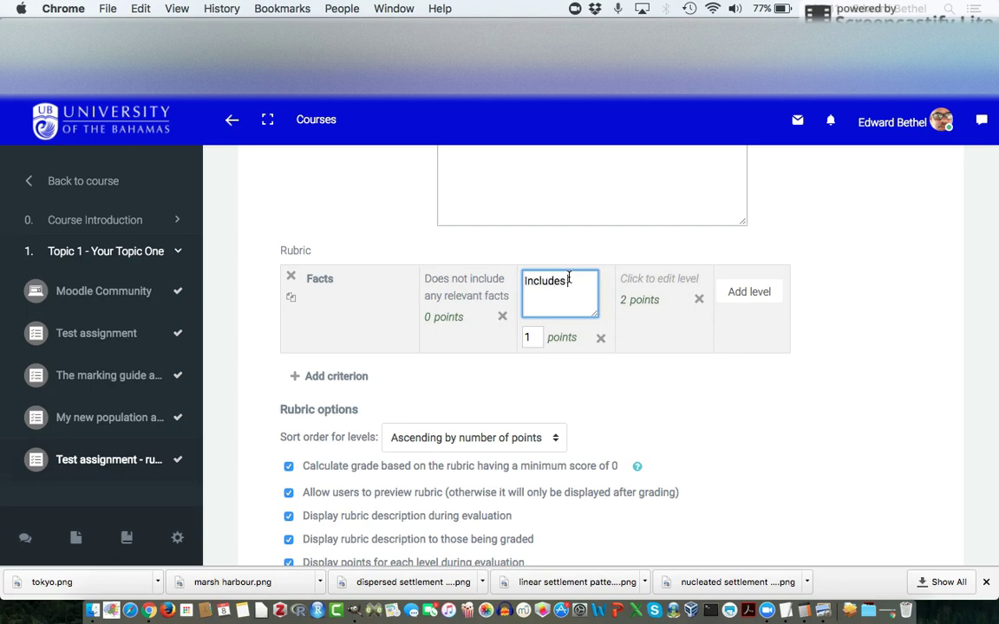
text( few relevant facts)
click(633, 282)
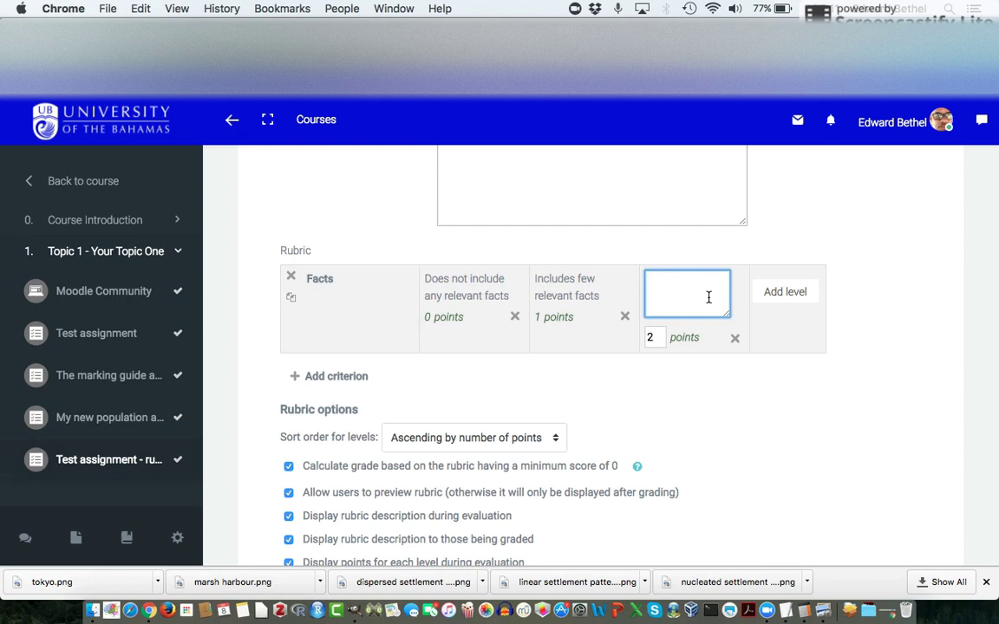
text(Includes sufficien)
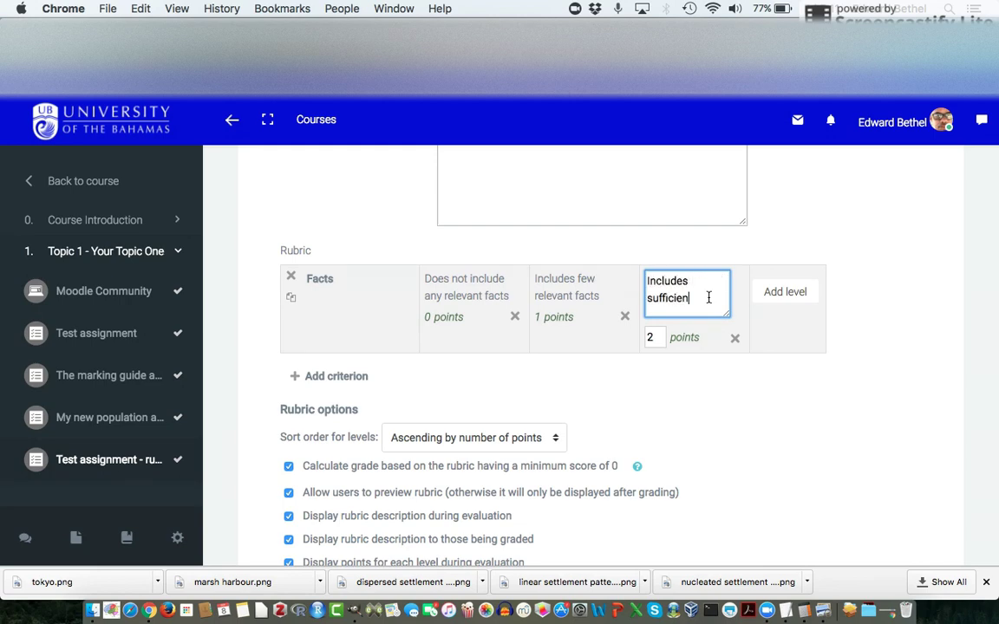
text(t facts to)
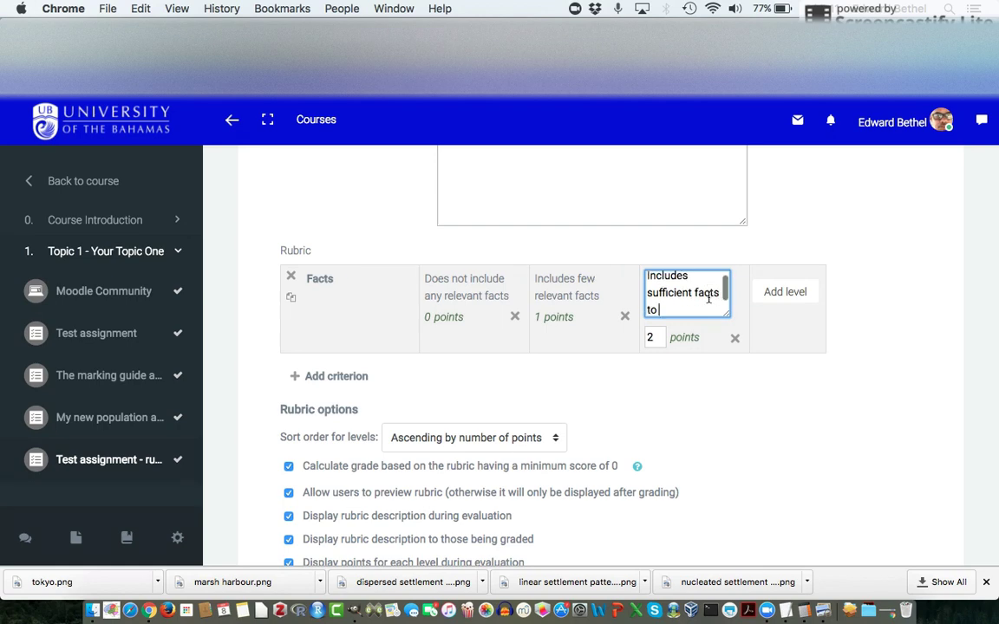
text( make case)
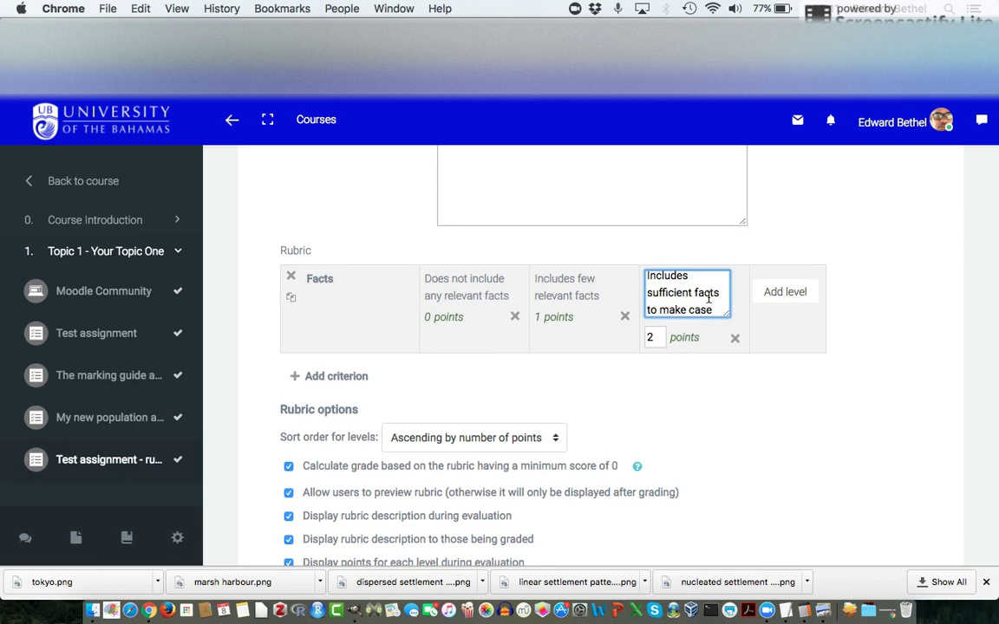
- Add a 3-point level to the Facts criterion, described as "Includes all sufficient facts and additional facts to convince readers"
click(797, 297)
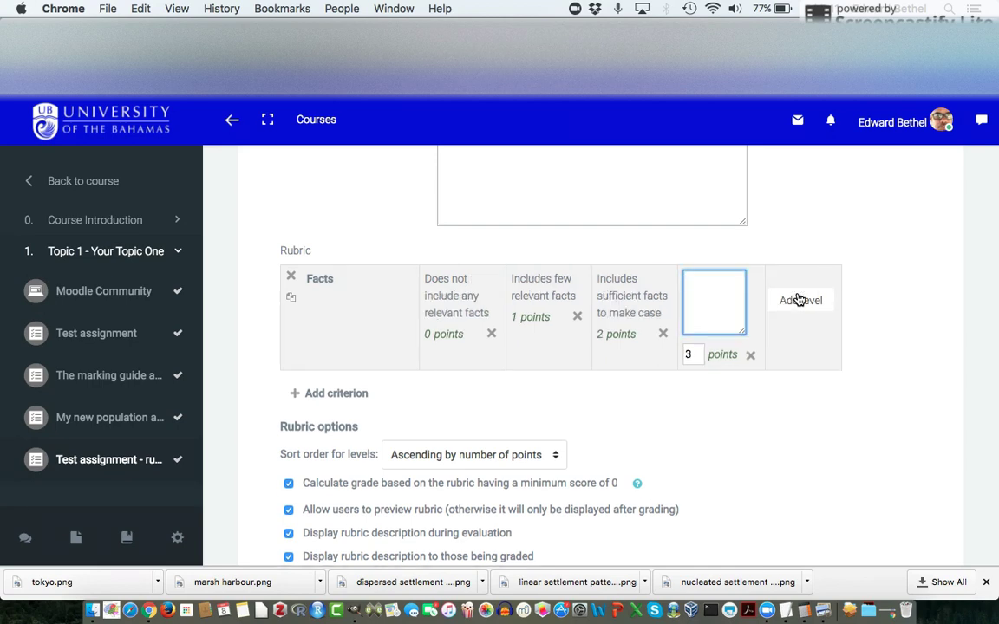
text(Includes)
text(facts)
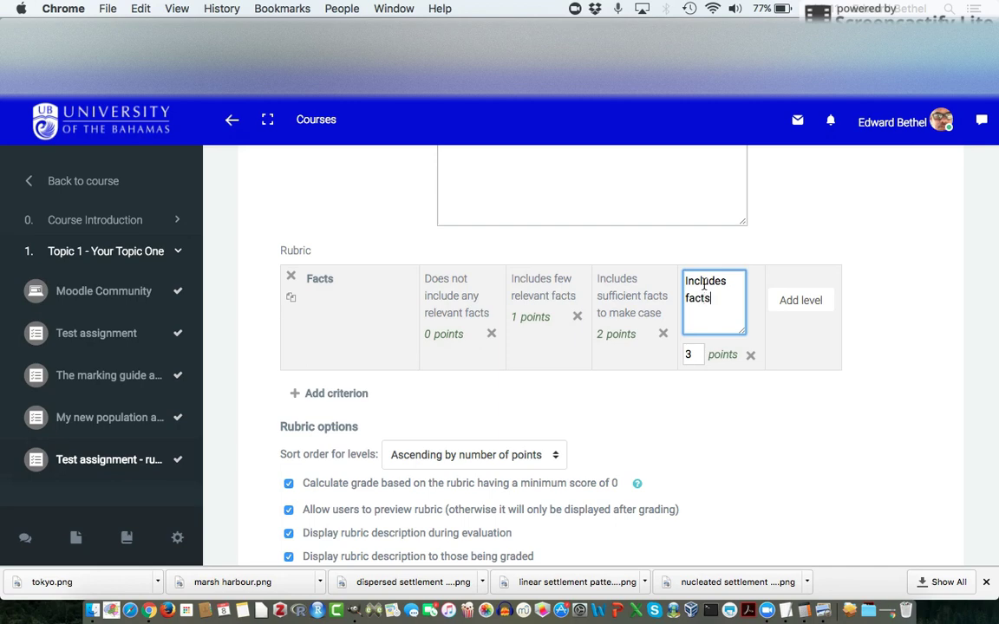
key(BackSpace)
key(BackSpace)
key(BackSpace)
key(BackSpace)
key(BackSpace)
text(all sufficient facts and)
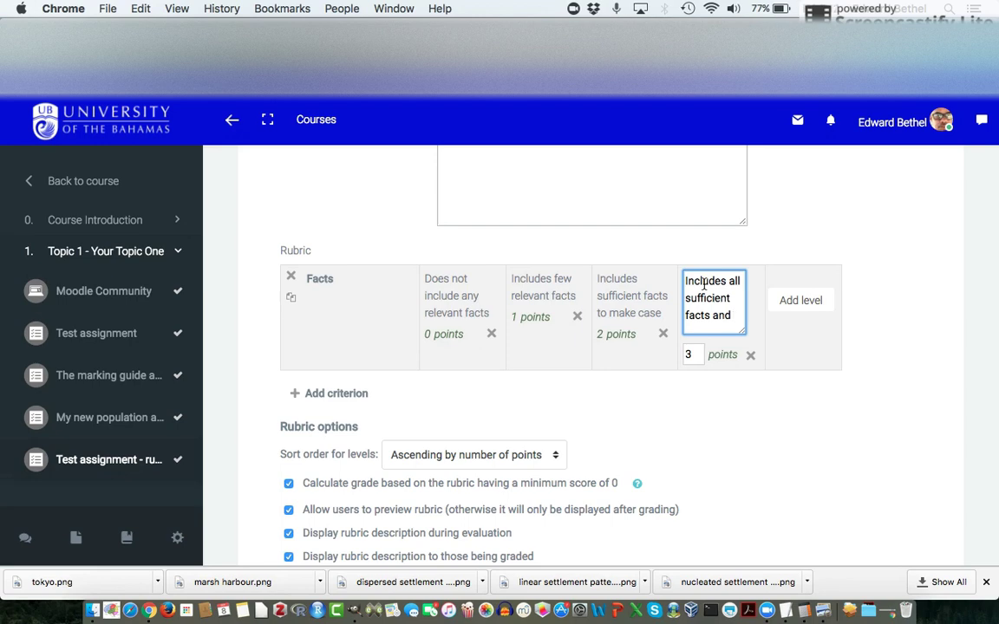
text(additional)
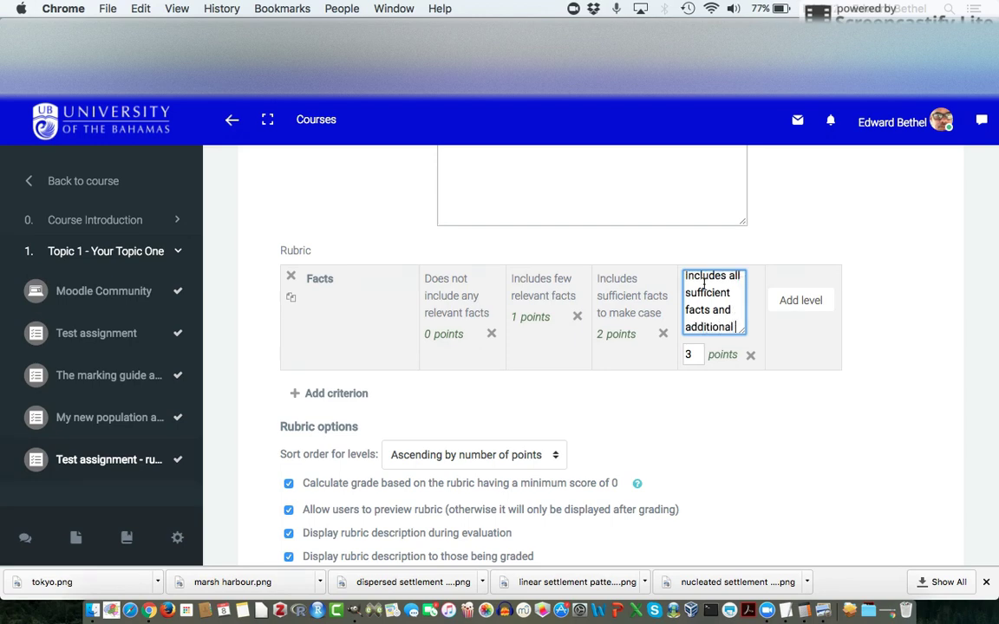
text( facts to)
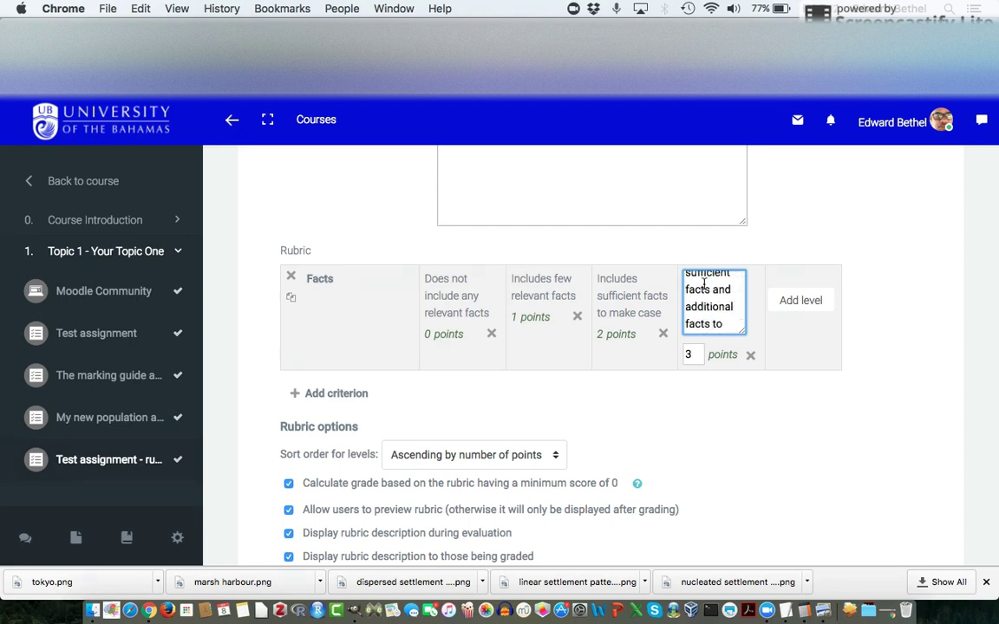
text( convince readie)
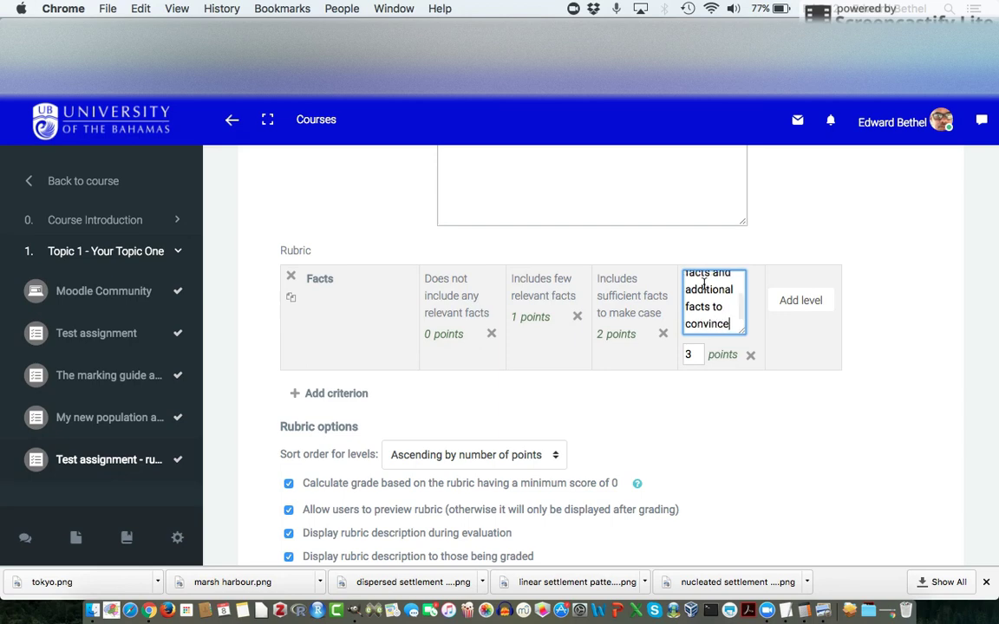
key(BackSpace)
key(BackSpace)
text(ers)
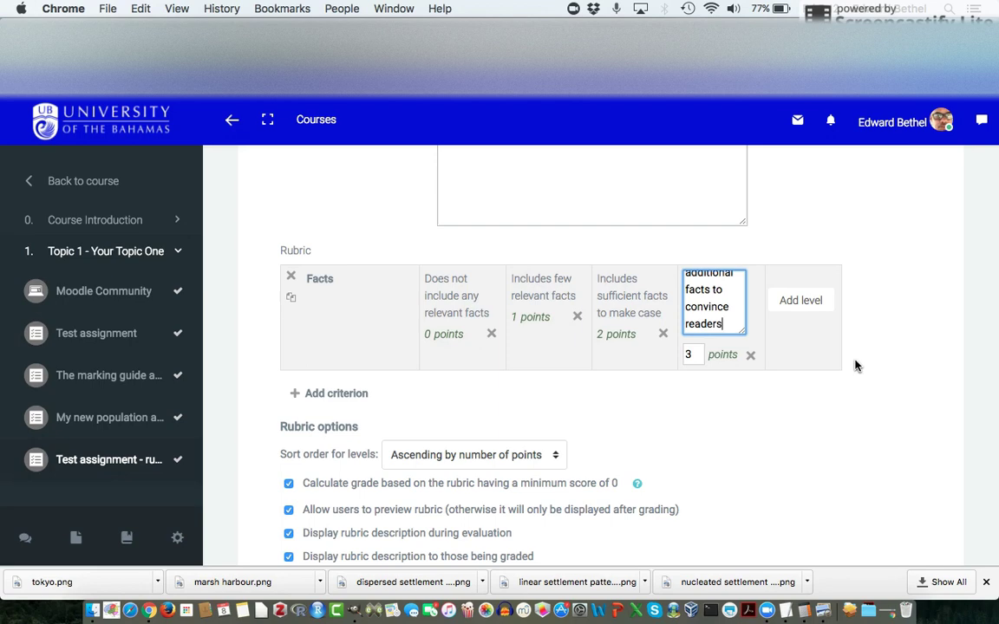
- Add a second criterion named "Organization" and describe its 0-point level as "No apparent oraganizational framework"
click(336, 395)
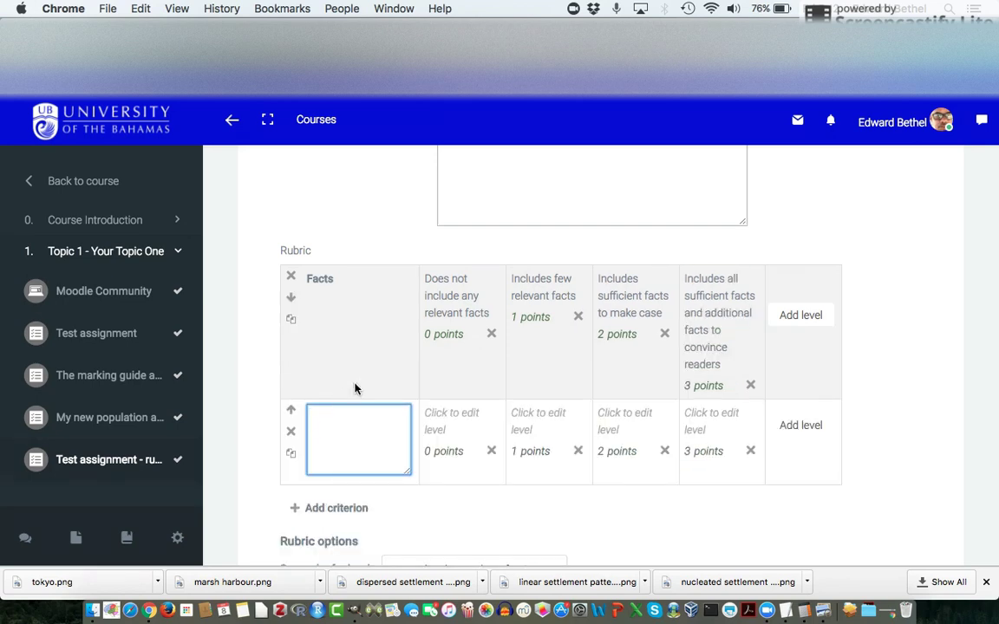
text(Organization)
click(453, 417)
text(No appare)
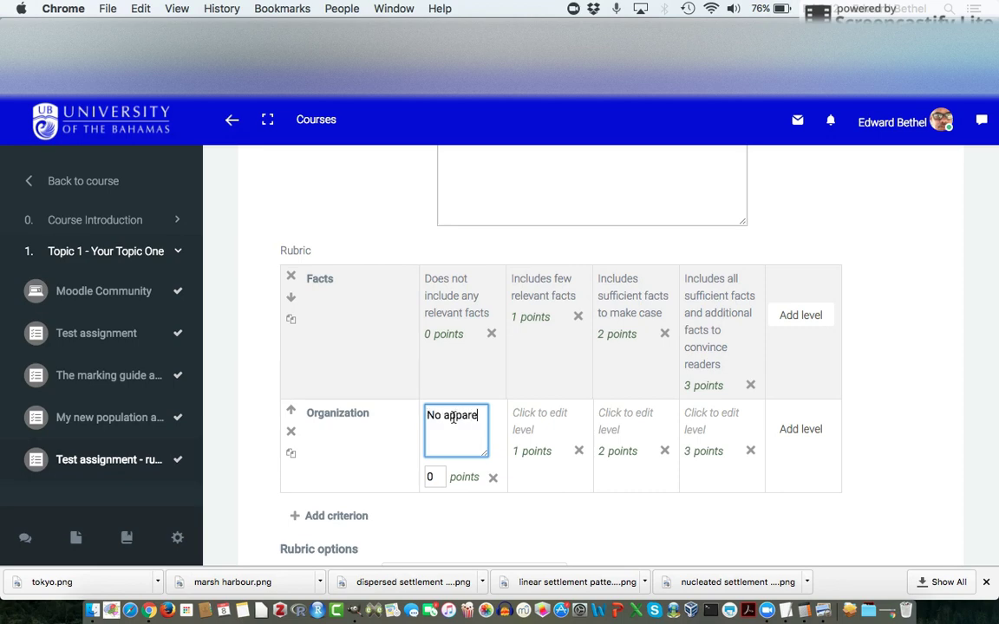
text(nt oraganiza)
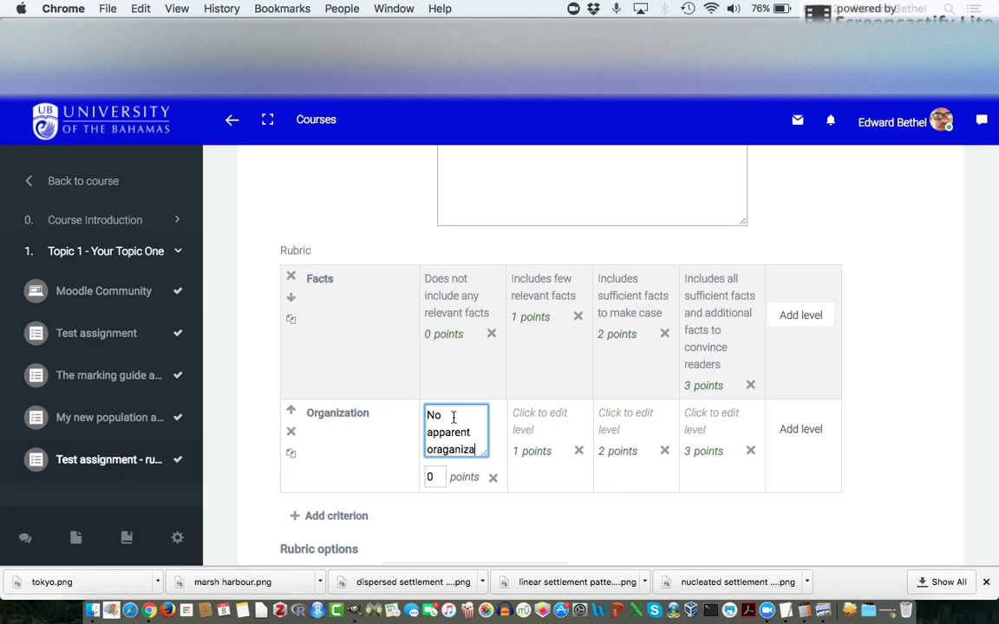
text(tional fr)
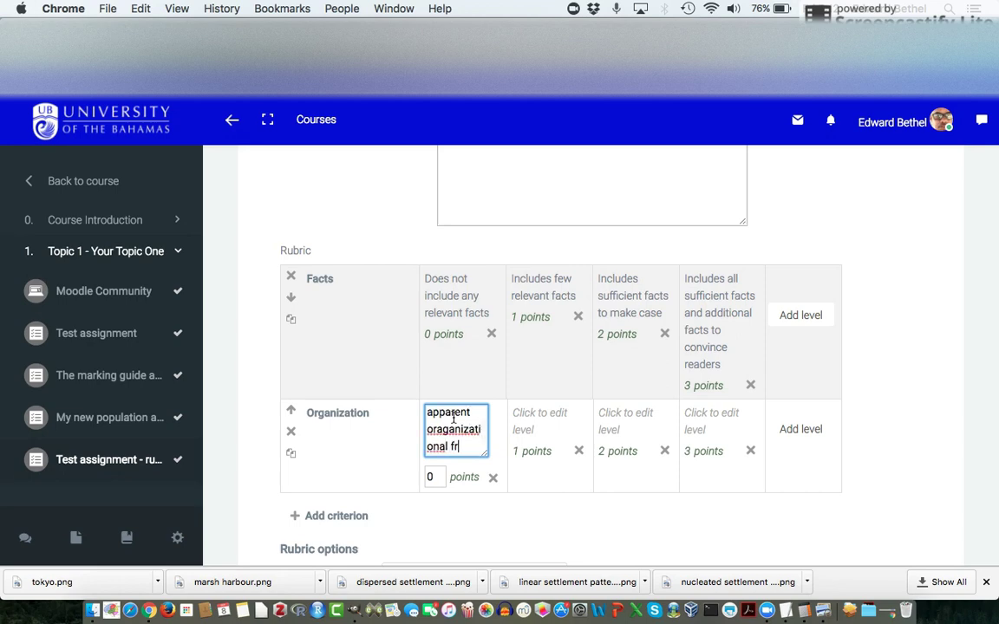
text(amework)
- Describe the Organization criterion's 1-point level as "Minimal organization - facts not ordered but at least grouped"
click(535, 436)
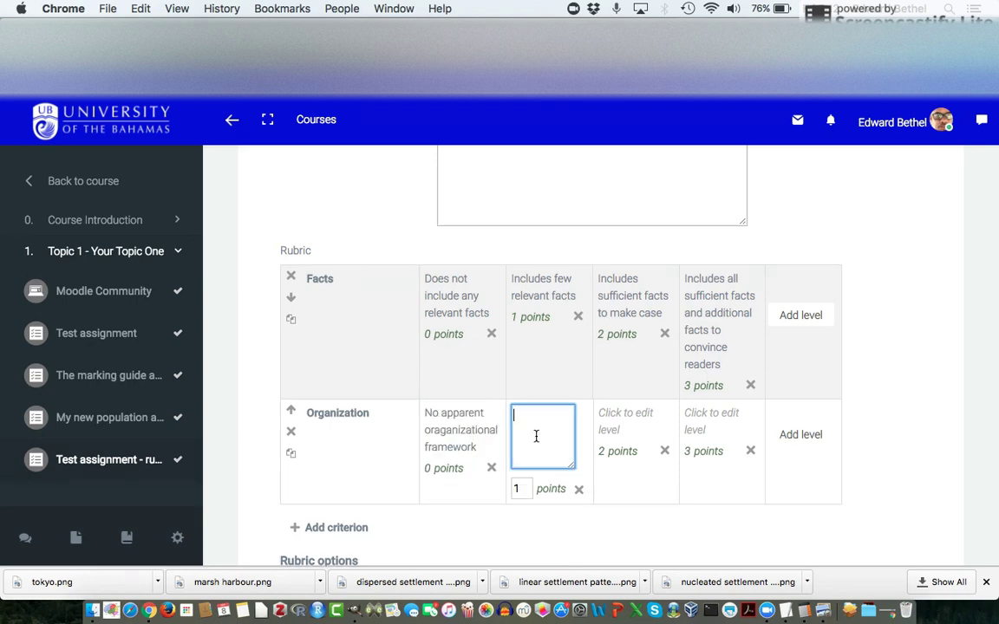
text(Minimal )
text(organza)
key(BackSpace)
key(BackSpace)
text(ization - facts not ordered but at lea)
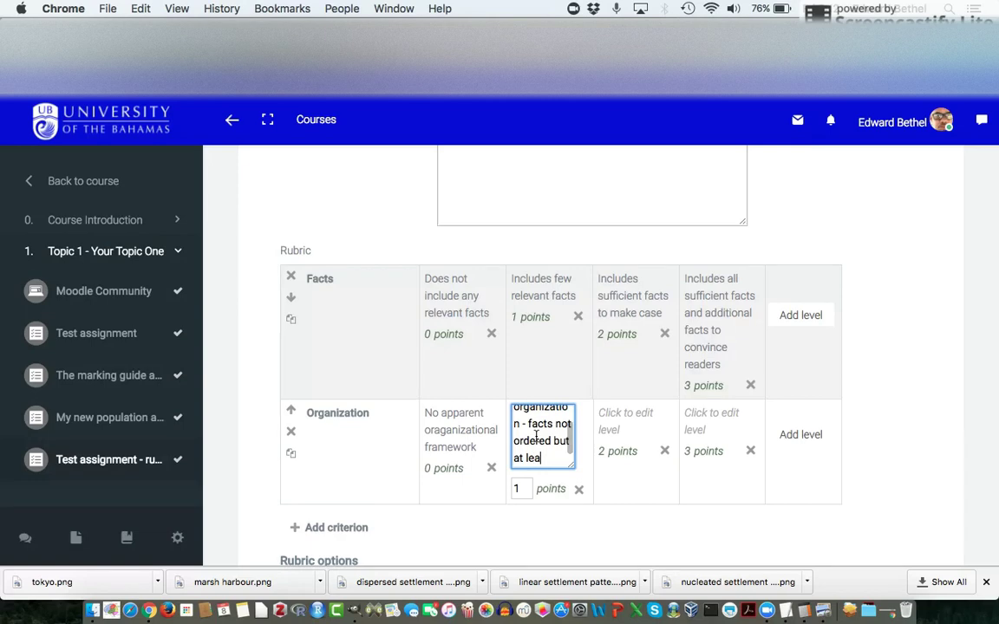
text(st group)
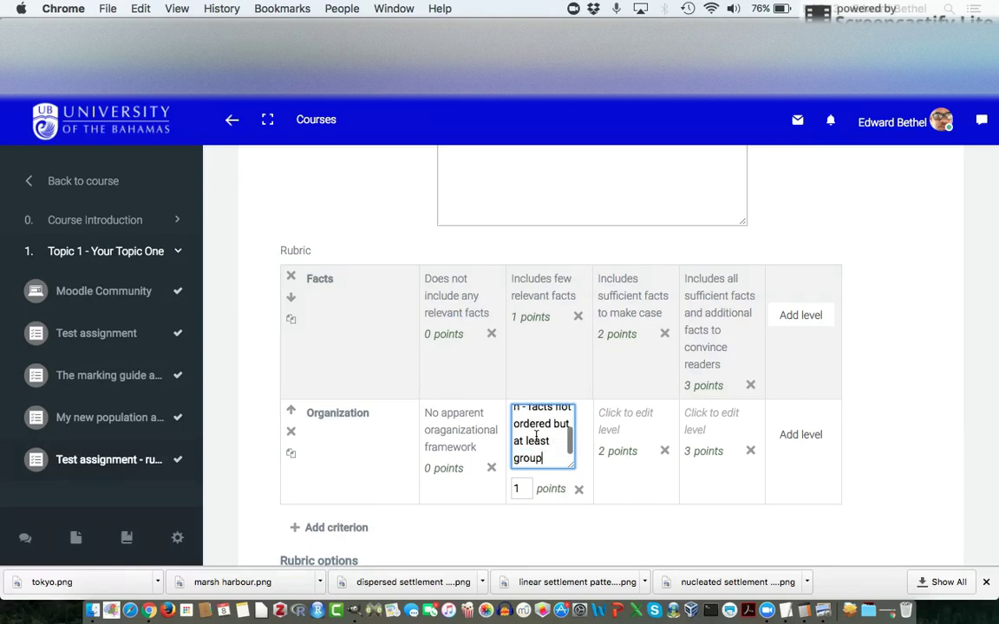
text(ed)
- Describe Organization's 2-point level as "Facts ordered and grouped appropriately" and 3-point level as "Facts ordered and grouped in a way to create convincing argument"
click(635, 419)
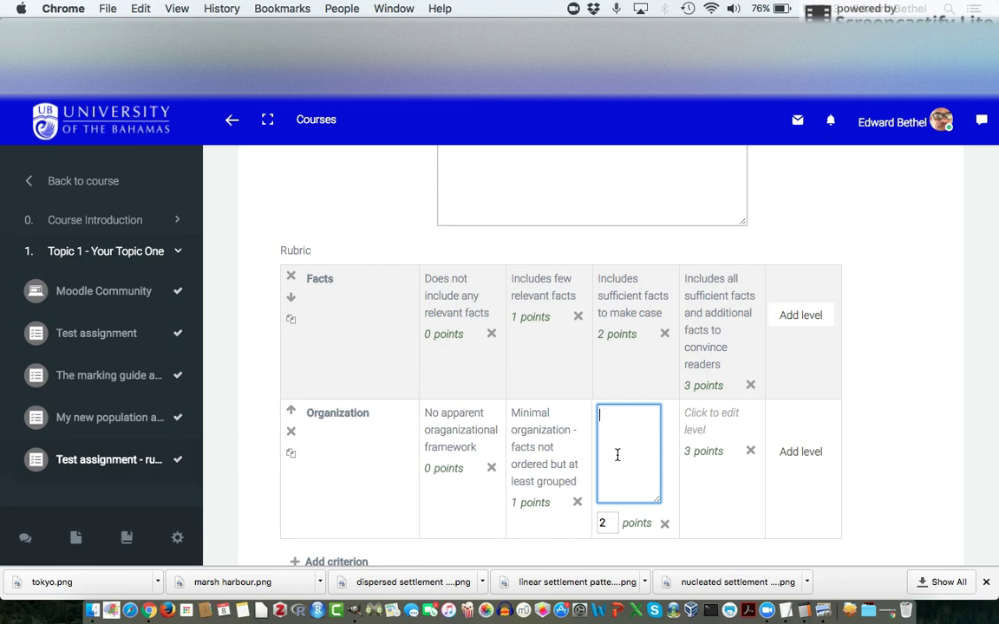
text(Facts ordered and grouped appropriately)
click(725, 430)
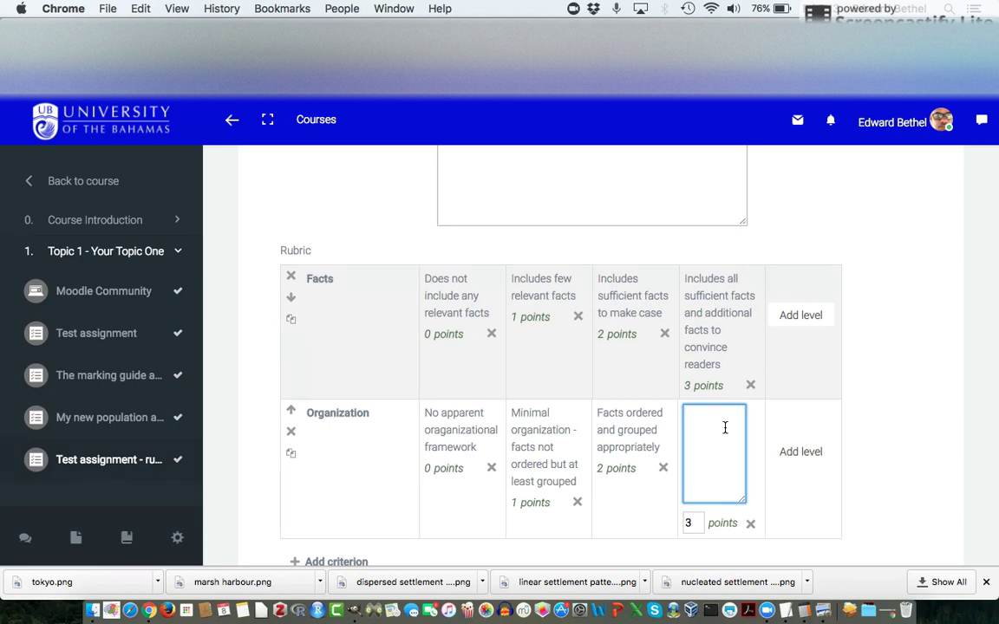
text(Facts ordered and grouped in a way to)
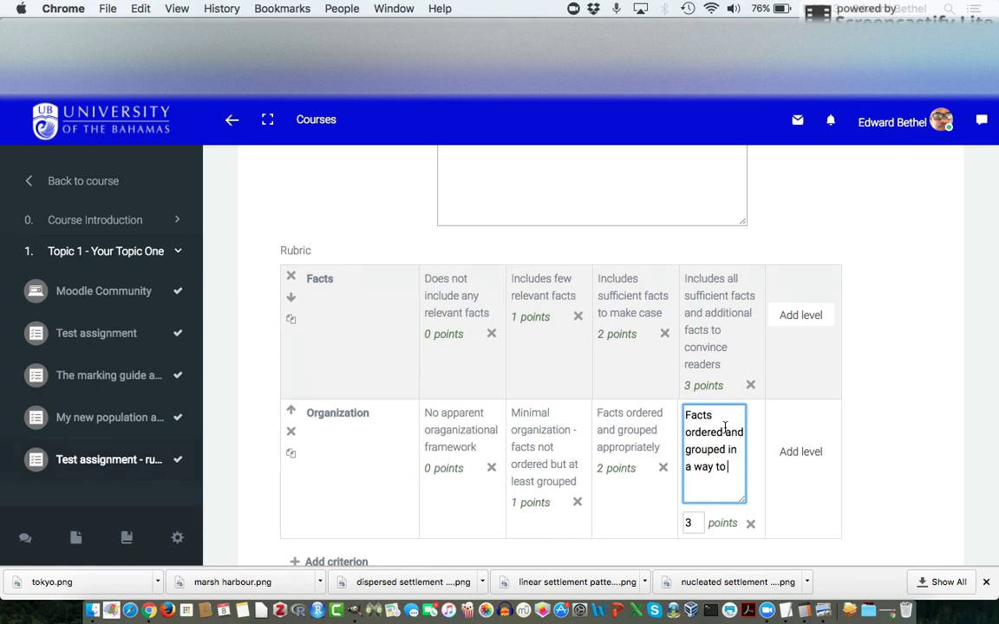
text(create convincin)
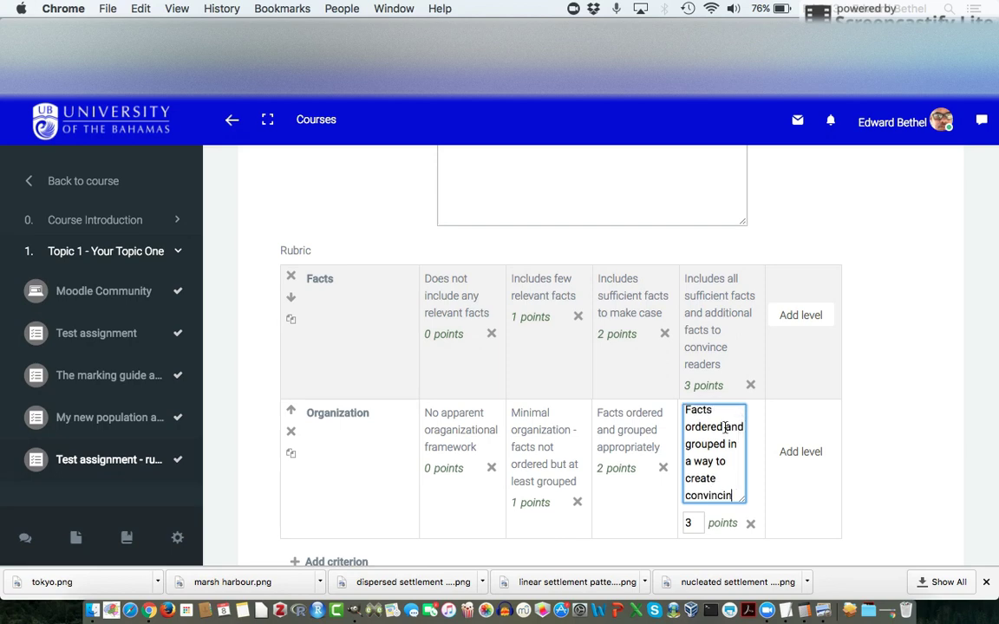
text(g argum)
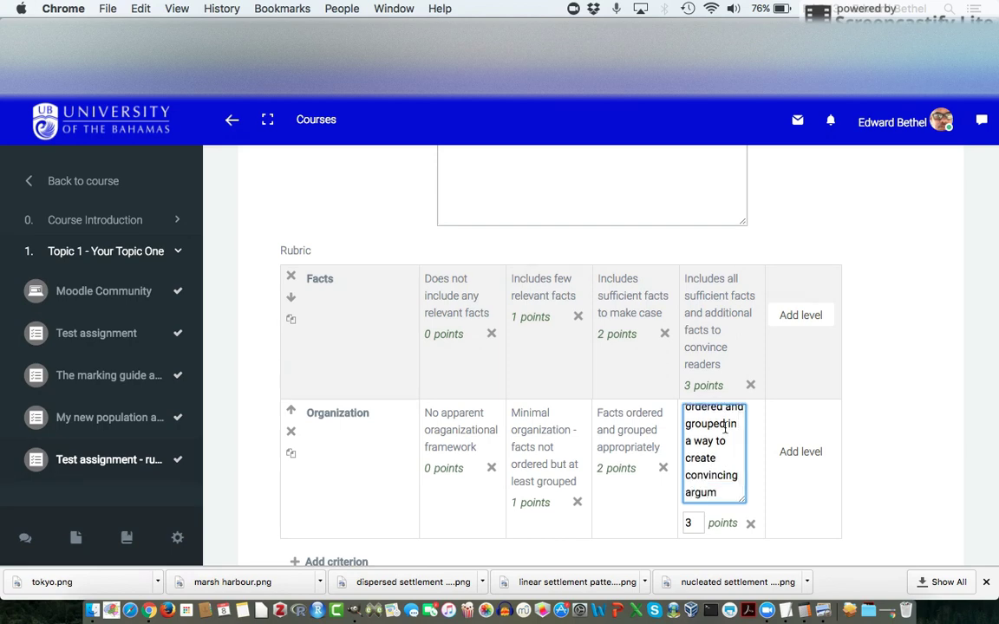
text(ent)
click(893, 458)
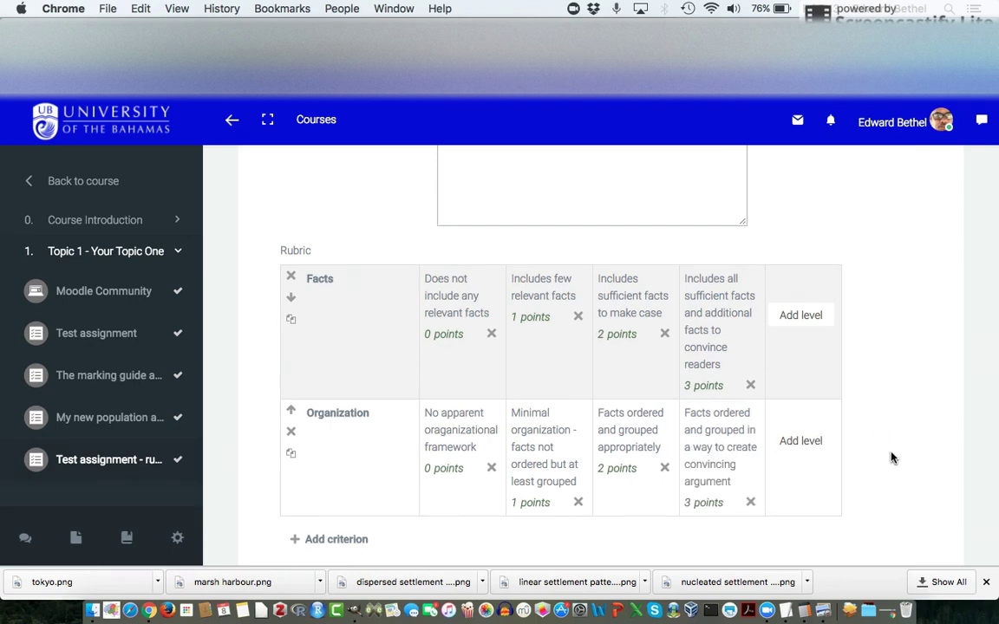
- Review the rubric options, including the minimum-score calculation, rubric preview, points display and grader remark settings
scroll(893, 458, down, 2)
scroll(893, 458, down, 3)
scroll(893, 458, down, 4)
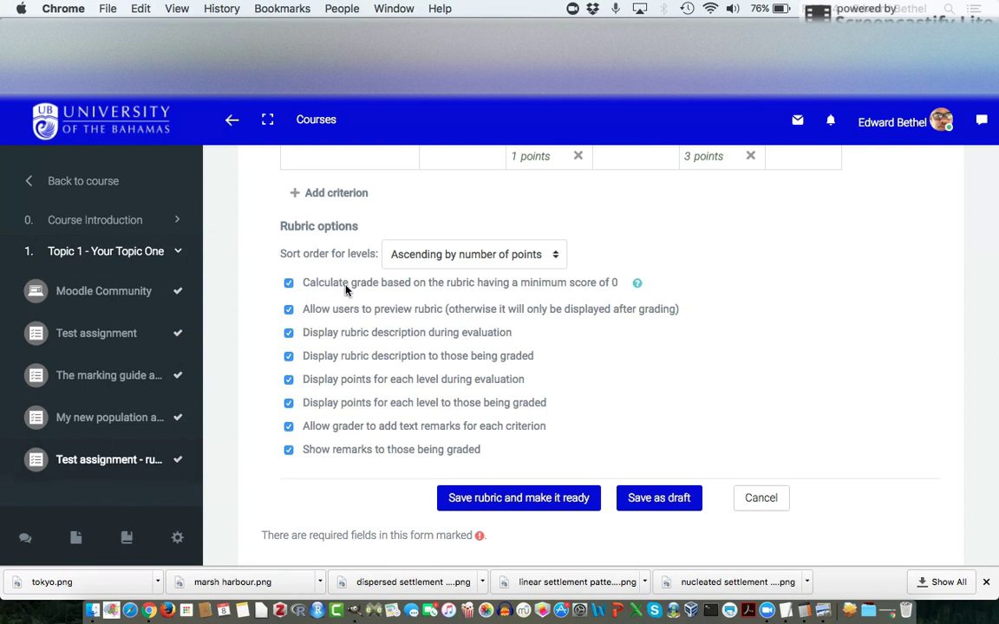
click(289, 283)
click(288, 283)
scroll(656, 396, down, 2)
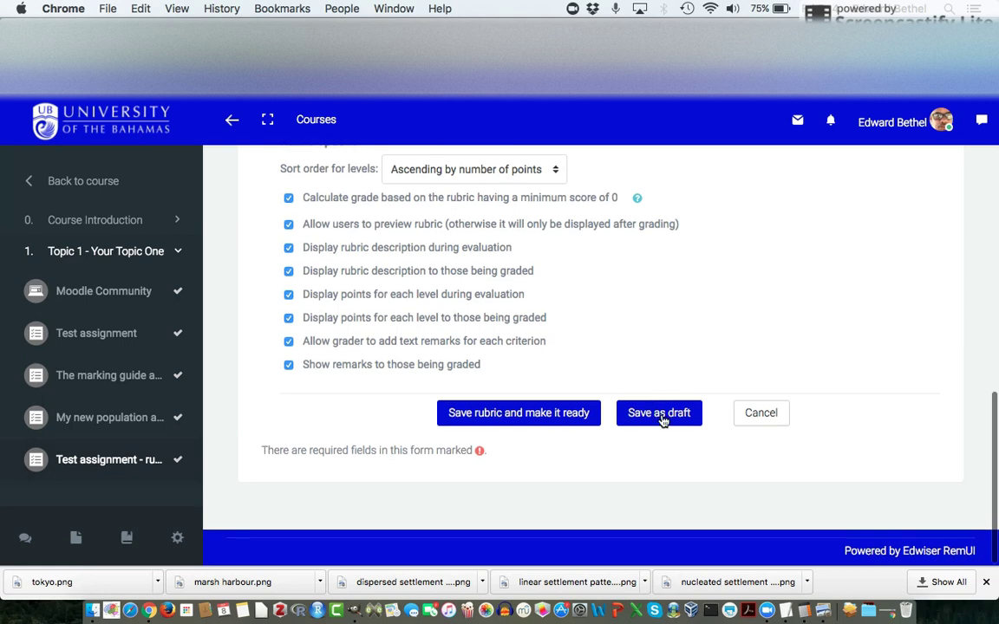
- Save the Facts and Organization rubric and make it ready for use
click(540, 414)
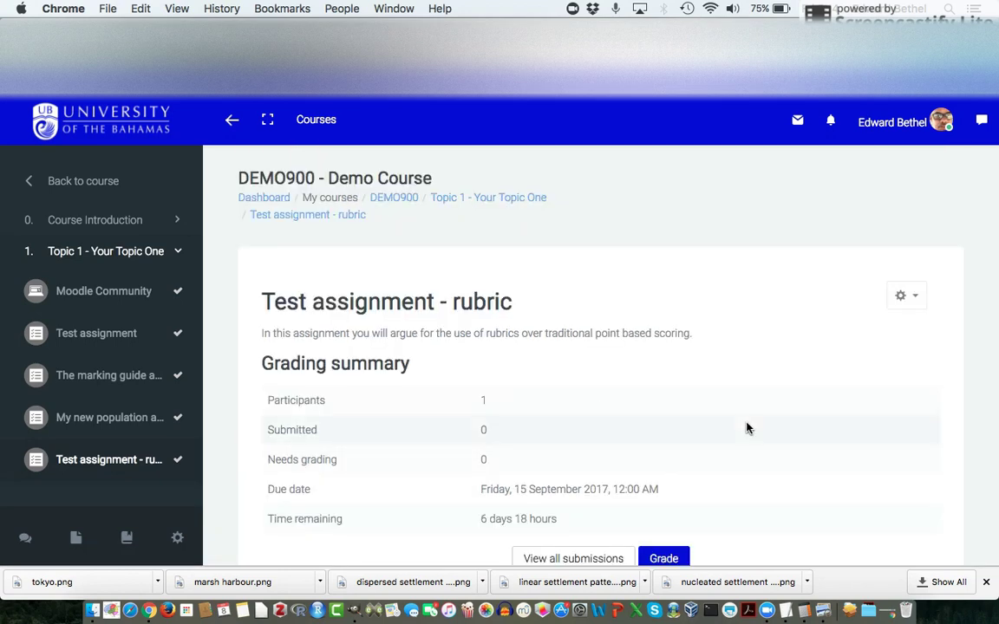
scroll(747, 428, down, 3)
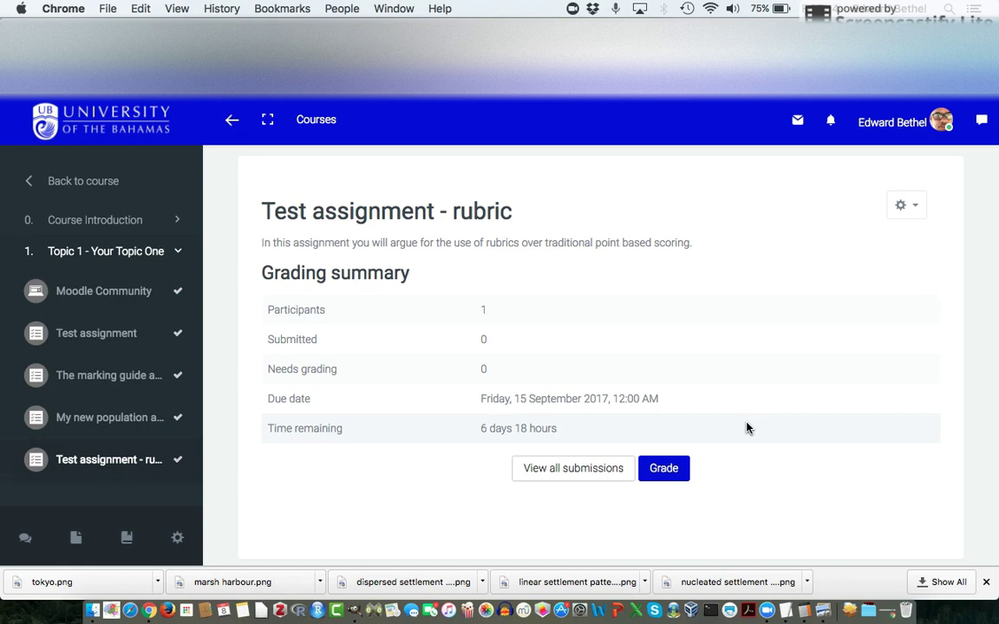
- Log out of the teacher account and log in as the guest user, entering that account's username and password
click(903, 128)
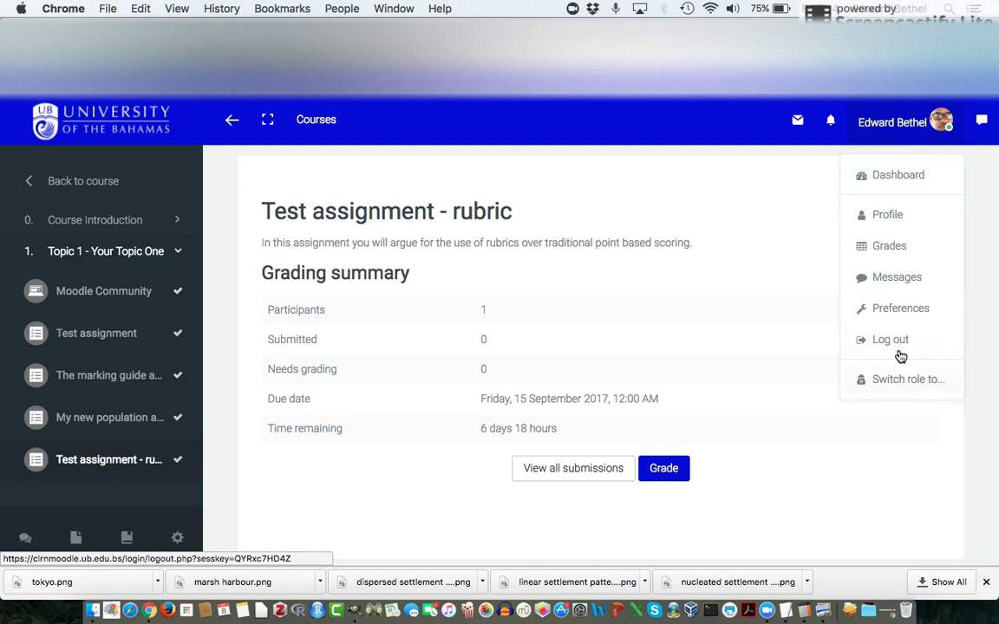
click(897, 343)
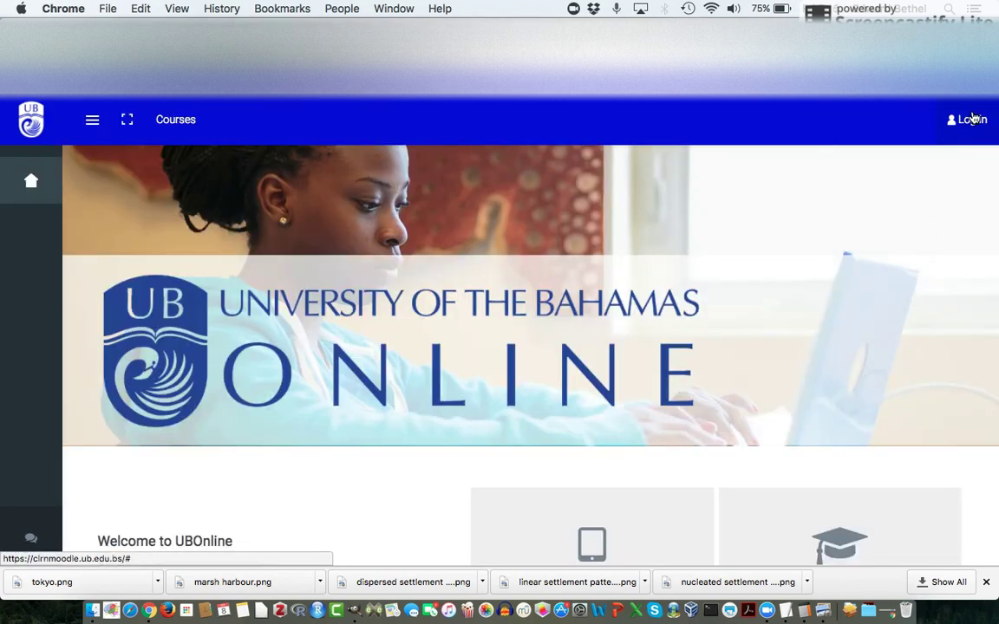
click(972, 119)
click(839, 190)
text(g)
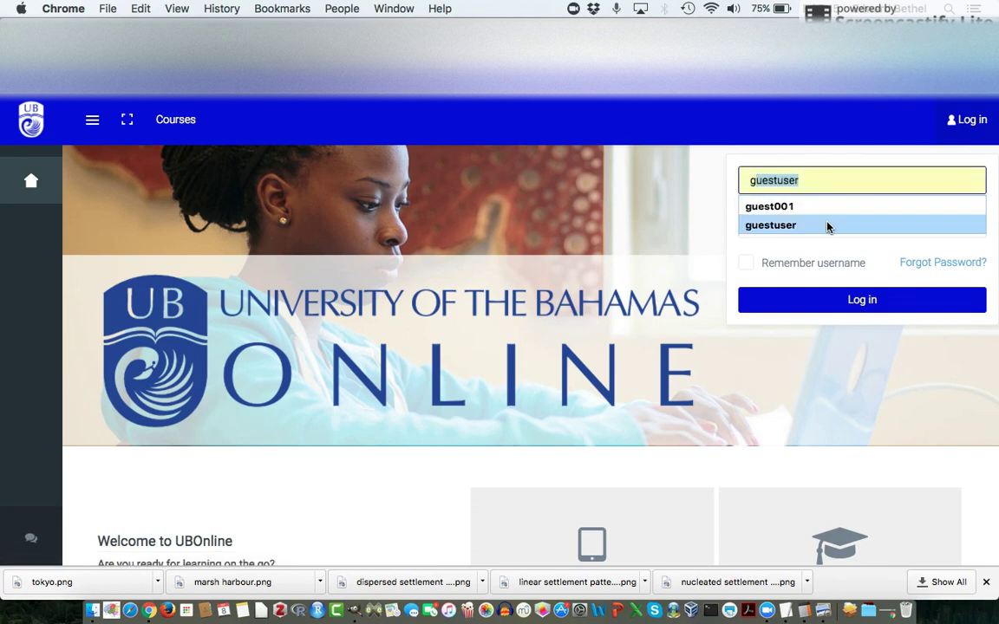
click(828, 224)
click(819, 229)
text(gu)
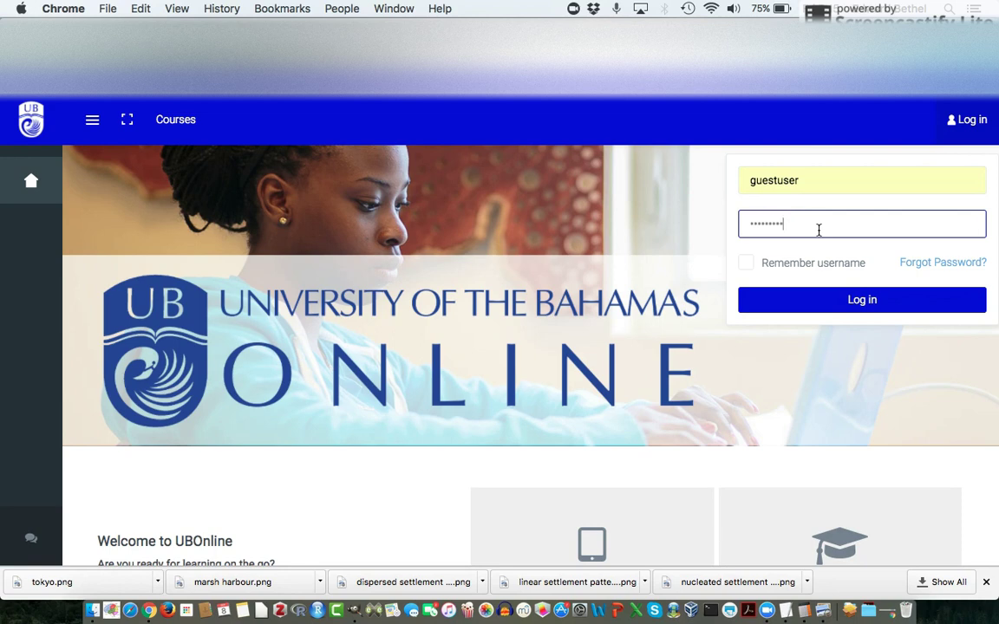
click(841, 306)
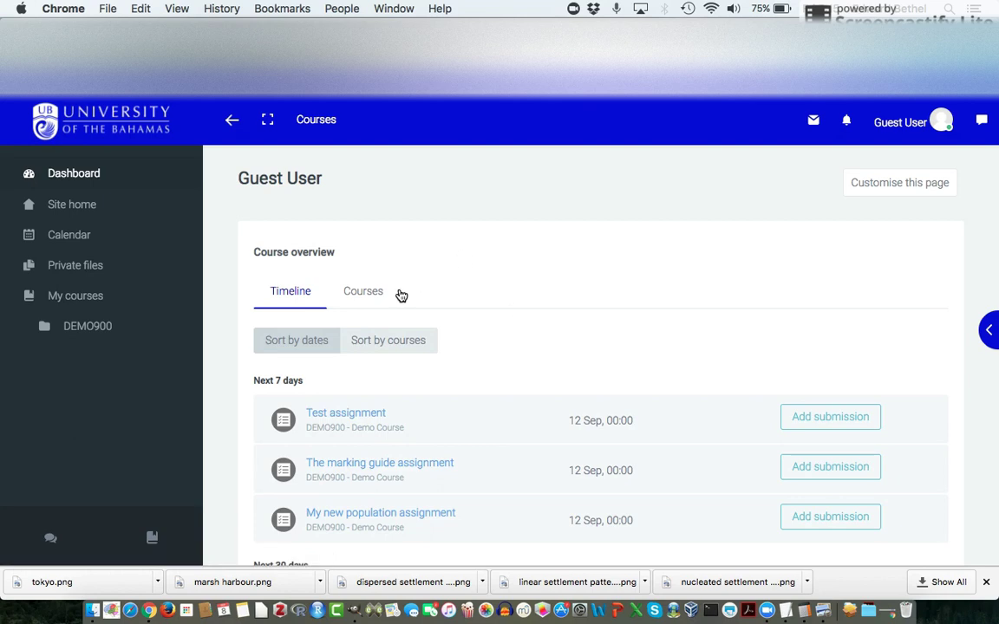
- Open "Test assignment - rubric" in the DEMO900 course and examine the grading criteria shown to students
click(368, 293)
click(341, 388)
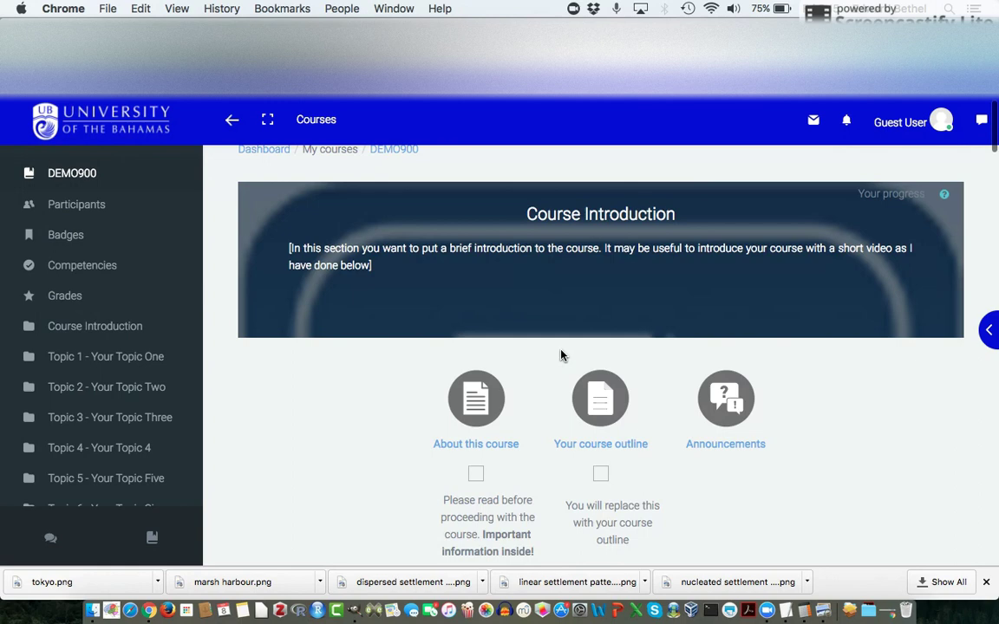
scroll(560, 355, down, 7)
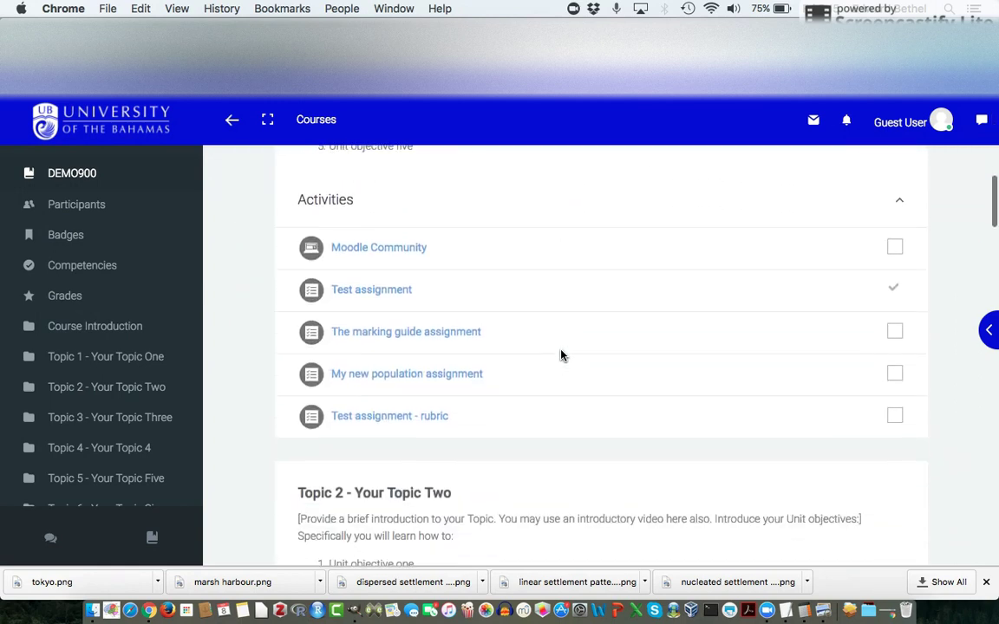
click(401, 418)
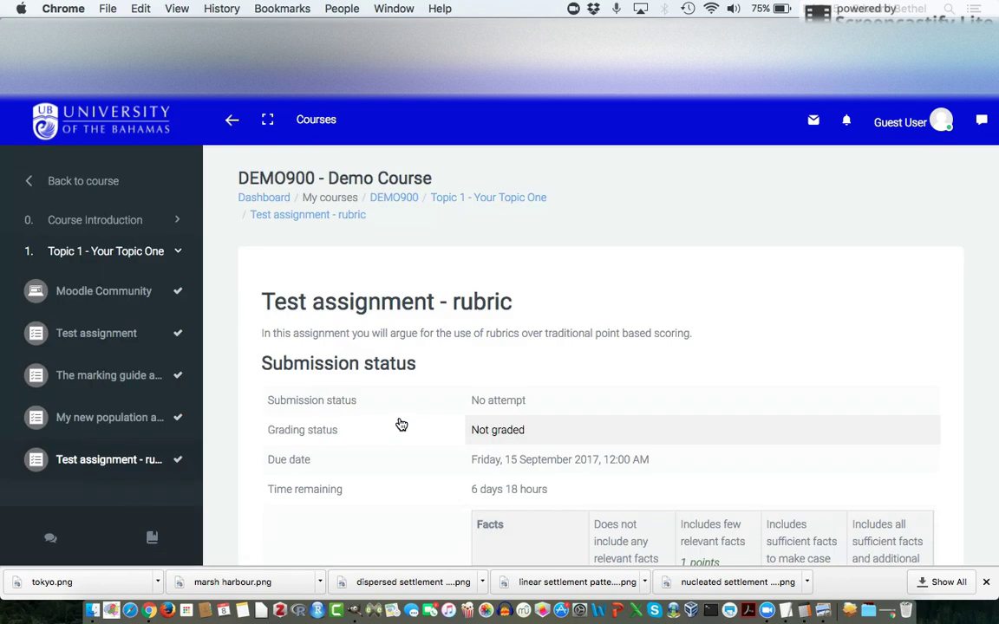
scroll(645, 385, down, 5)
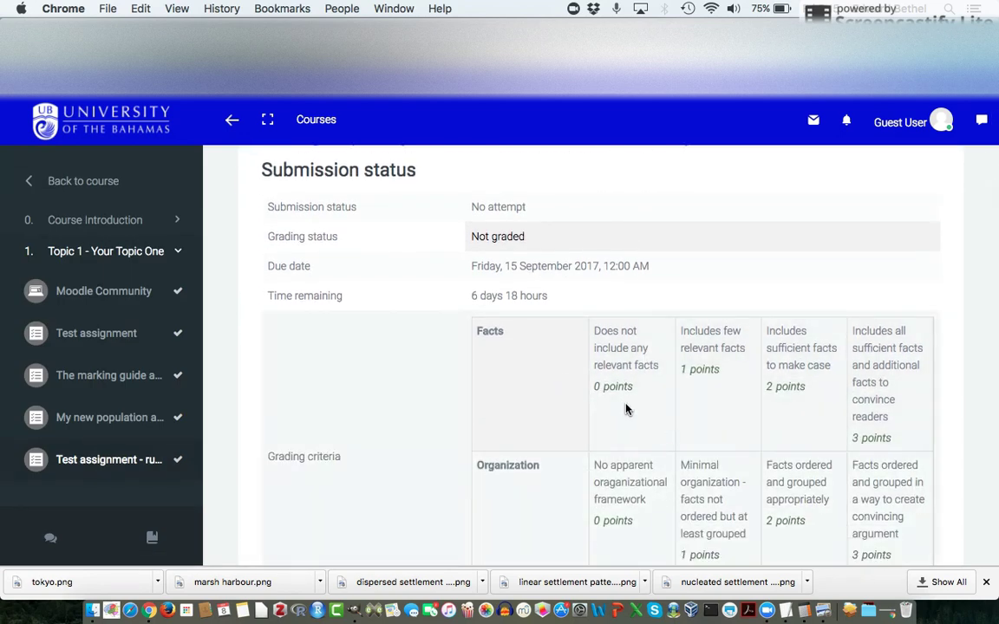
scroll(739, 445, down, 3)
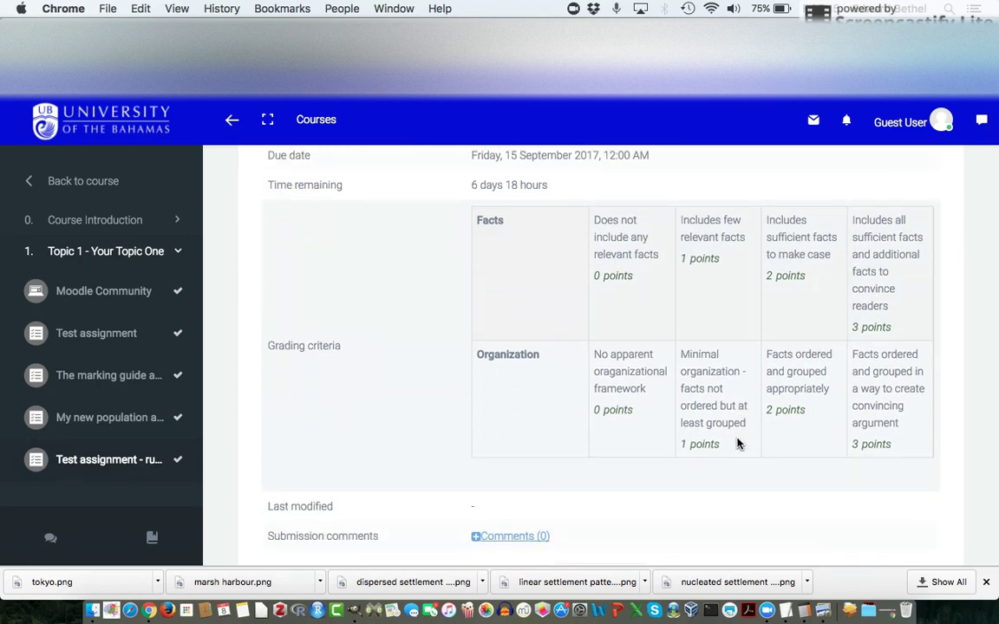
scroll(739, 444, down, 3)
scroll(739, 444, up, 10)
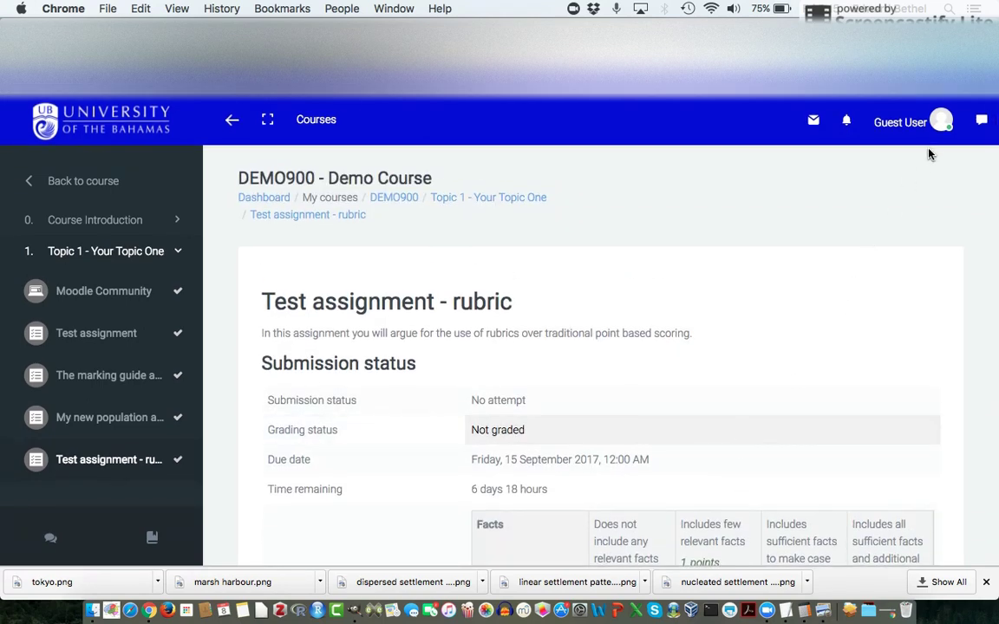
- Log out of the guest account and log back in as the teacher, entering the account's username and password
click(935, 126)
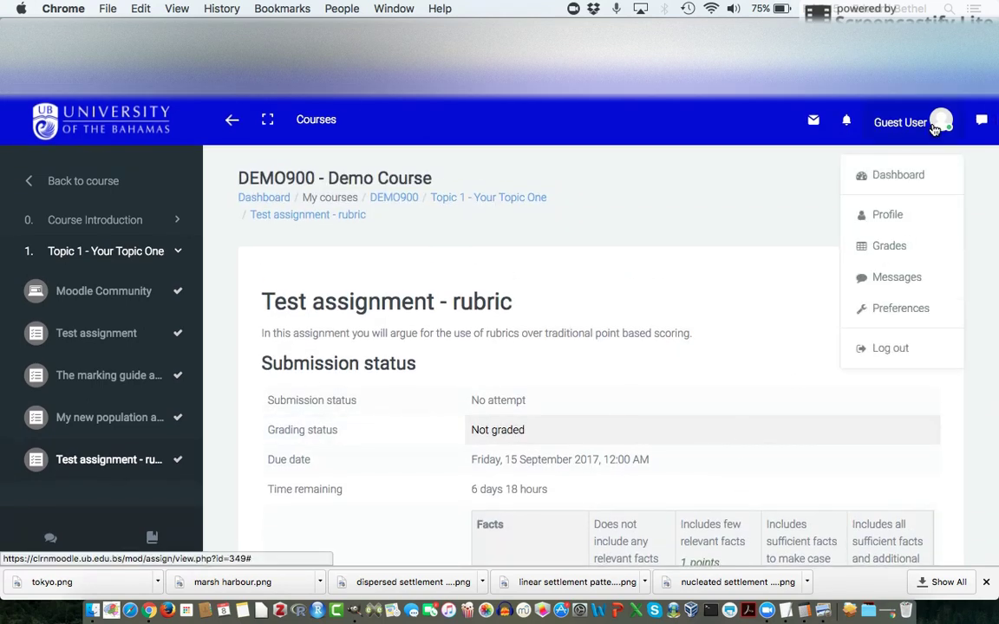
click(885, 349)
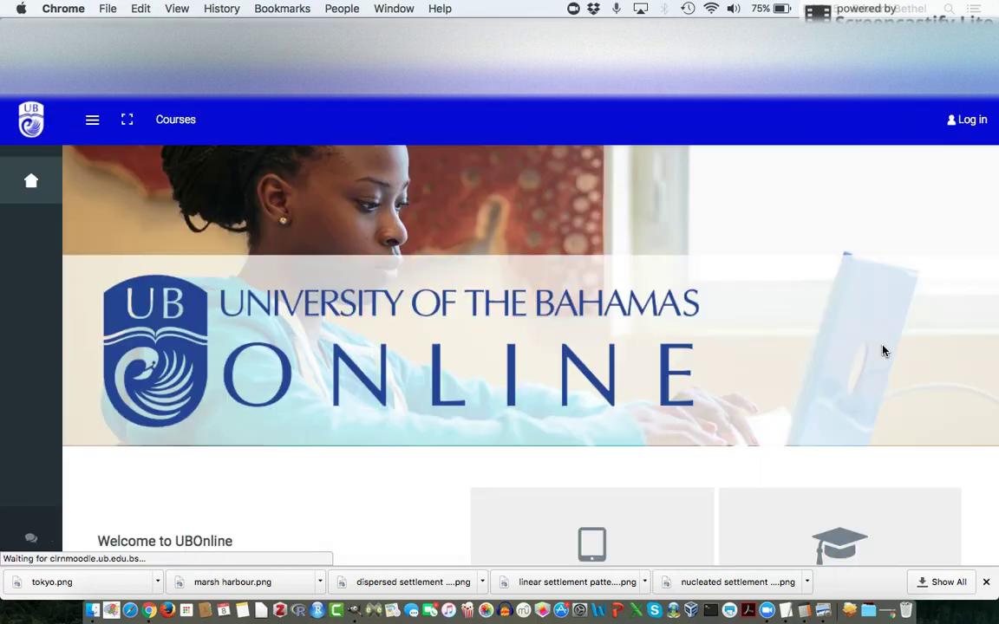
click(971, 121)
click(846, 180)
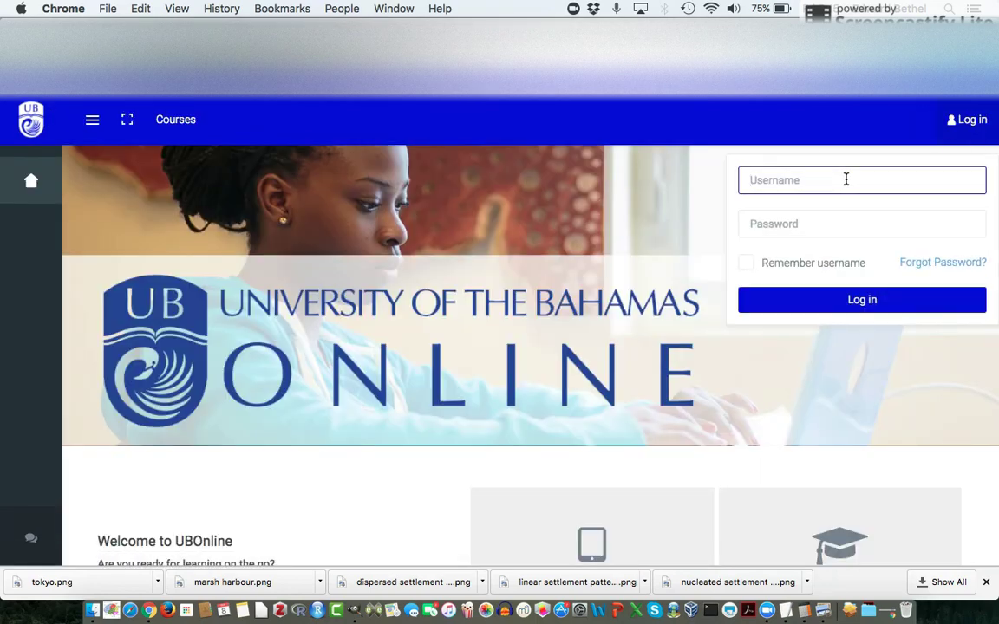
text(eb)
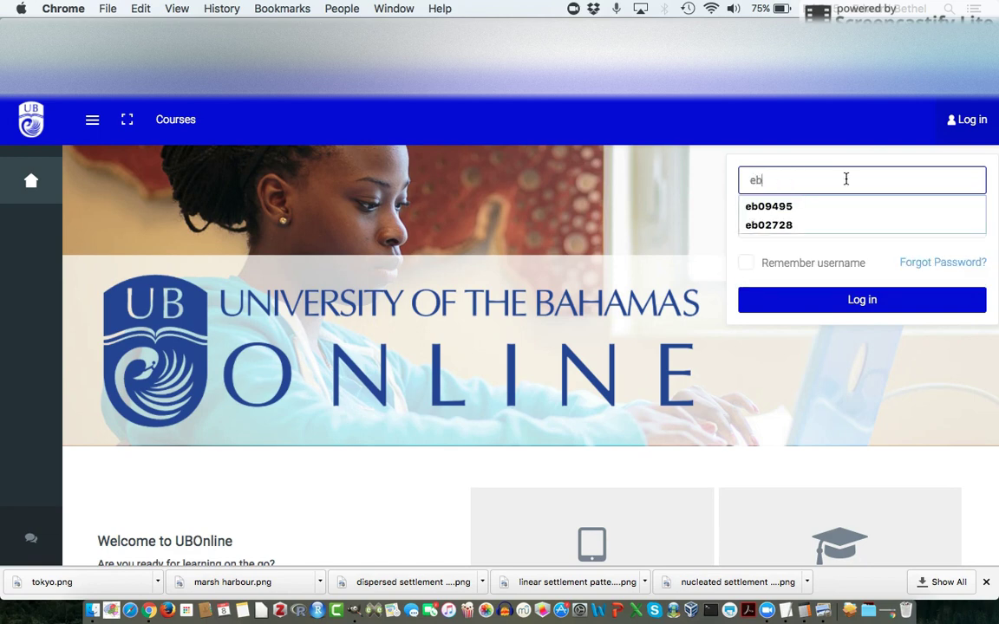
key(Down)
key(Tab)
text(••••)
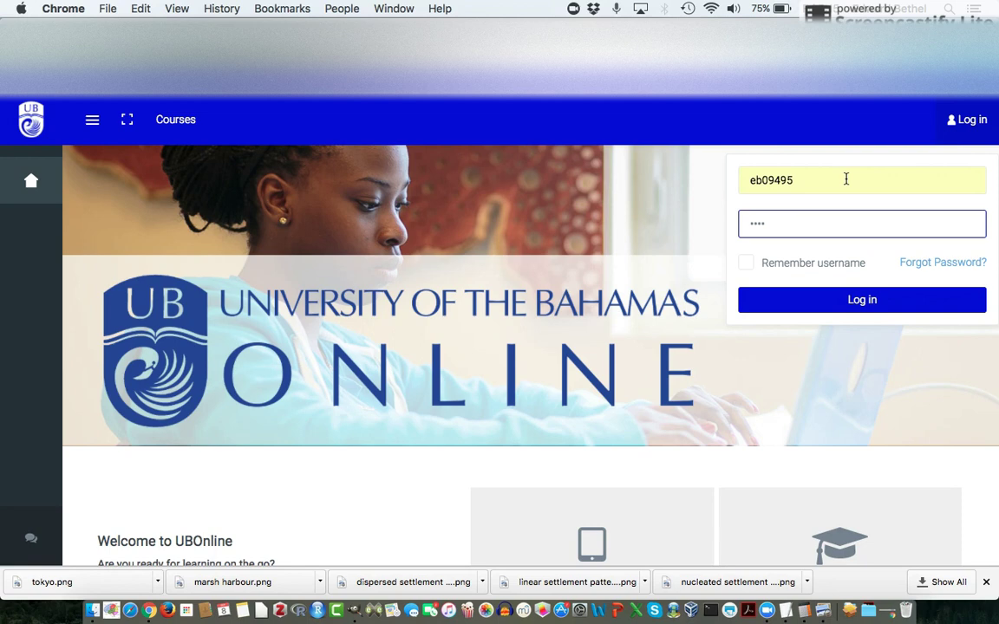
key(BackSpace)
key(BackSpace)
text(•)
key(Return)
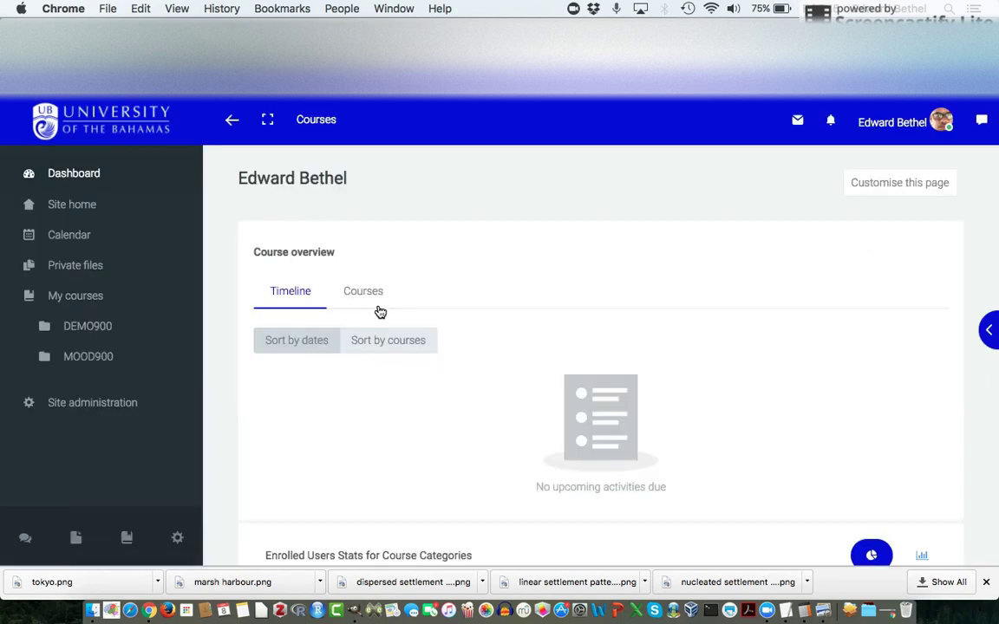
- Open the "DEMO900 - Demo Course" course and go to "Test assignment - rubric" in Topic 1
click(366, 291)
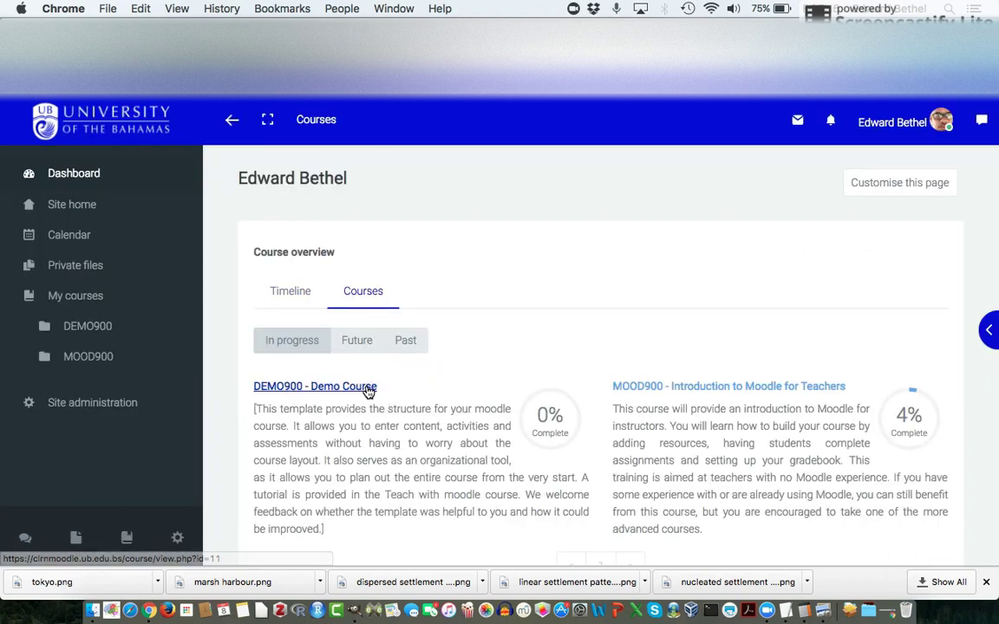
click(369, 391)
scroll(583, 403, down, 3)
scroll(581, 402, down, 5)
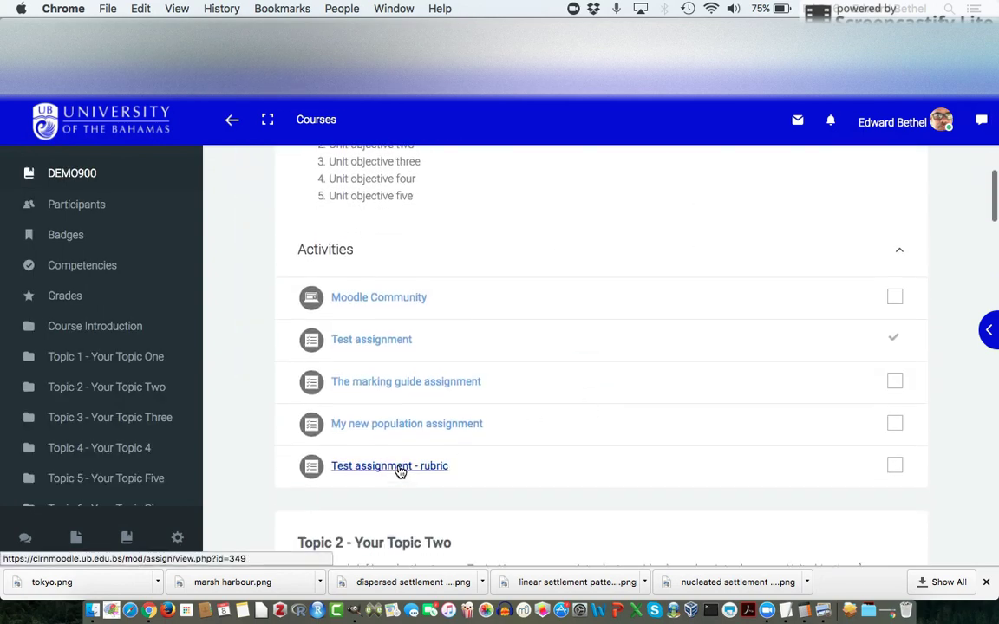
click(399, 469)
scroll(569, 441, up, 2)
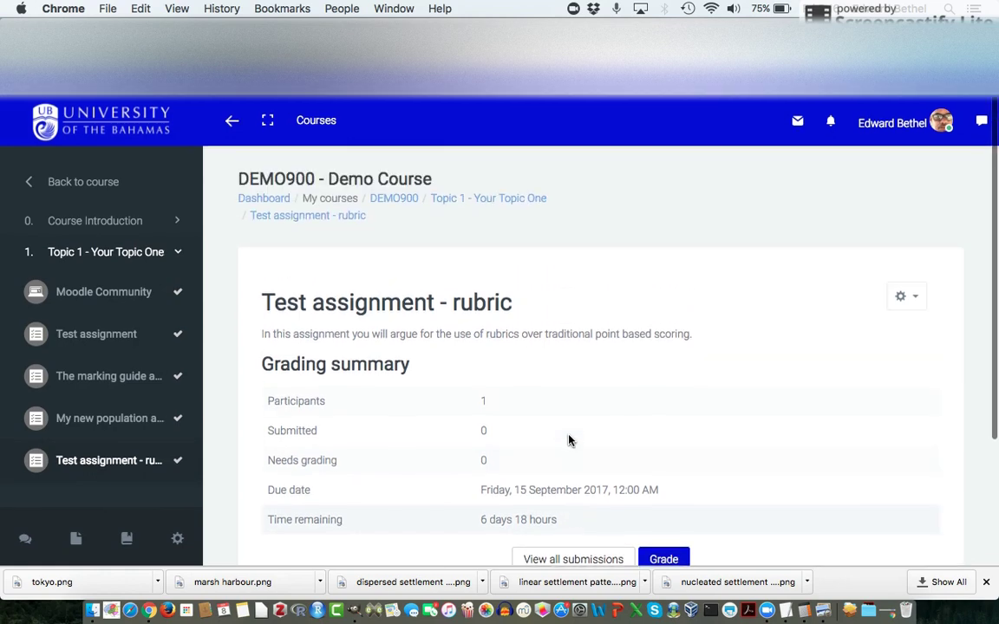
- Open the settings of "Test assignment - rubric", review its Grade section including the grading method, and save and display the assignment
click(921, 296)
click(826, 335)
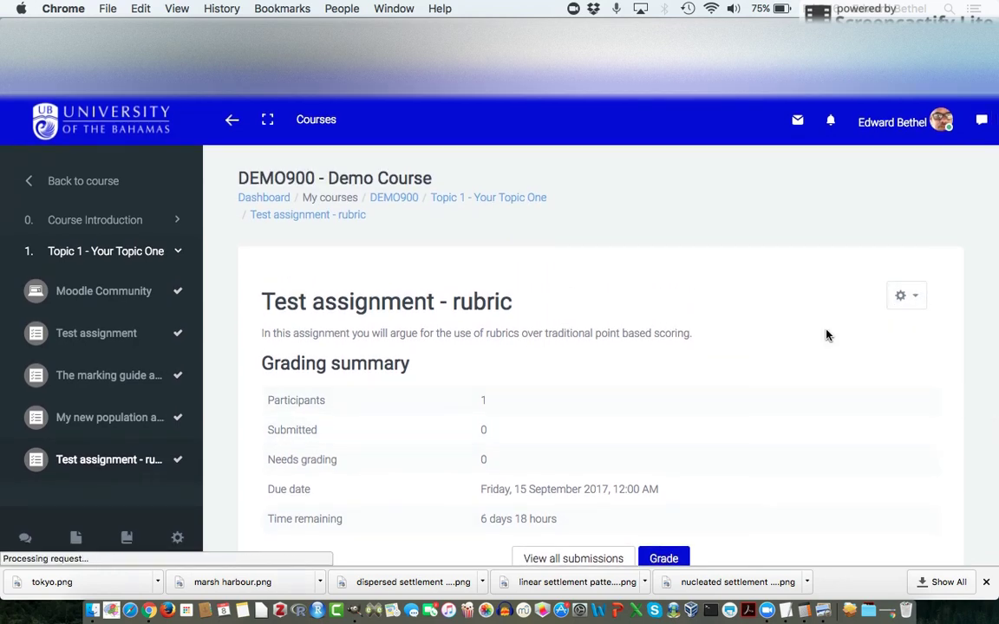
scroll(826, 335, down, 2)
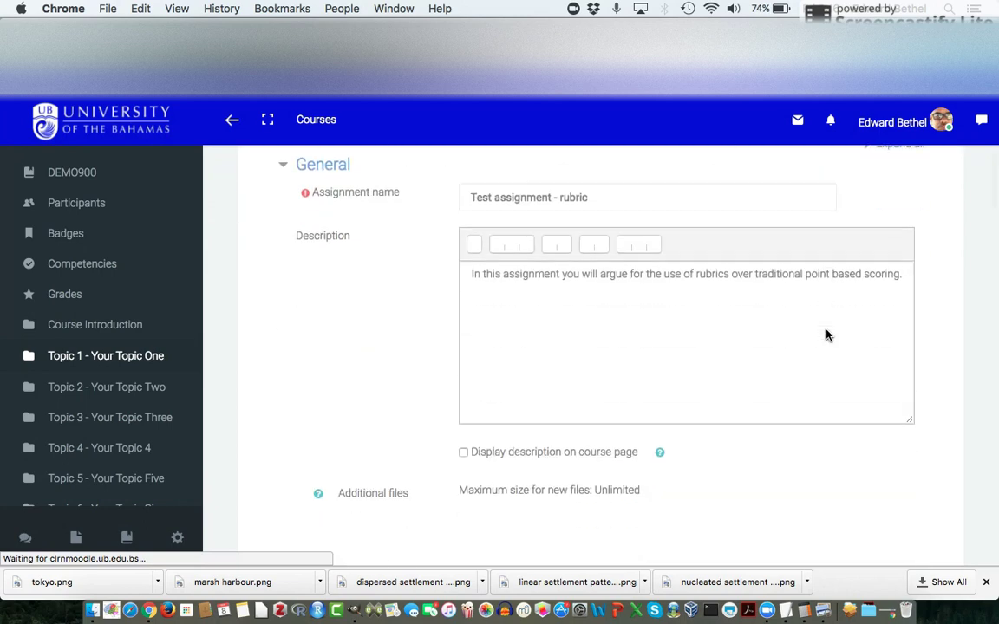
scroll(826, 335, down, 10)
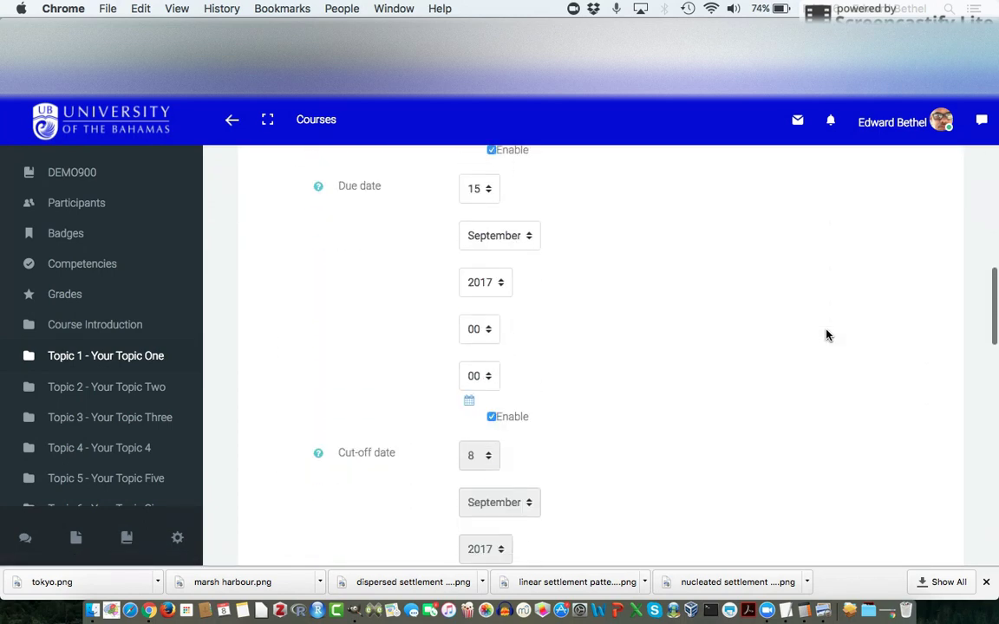
scroll(826, 335, down, 10)
scroll(826, 334, down, 6)
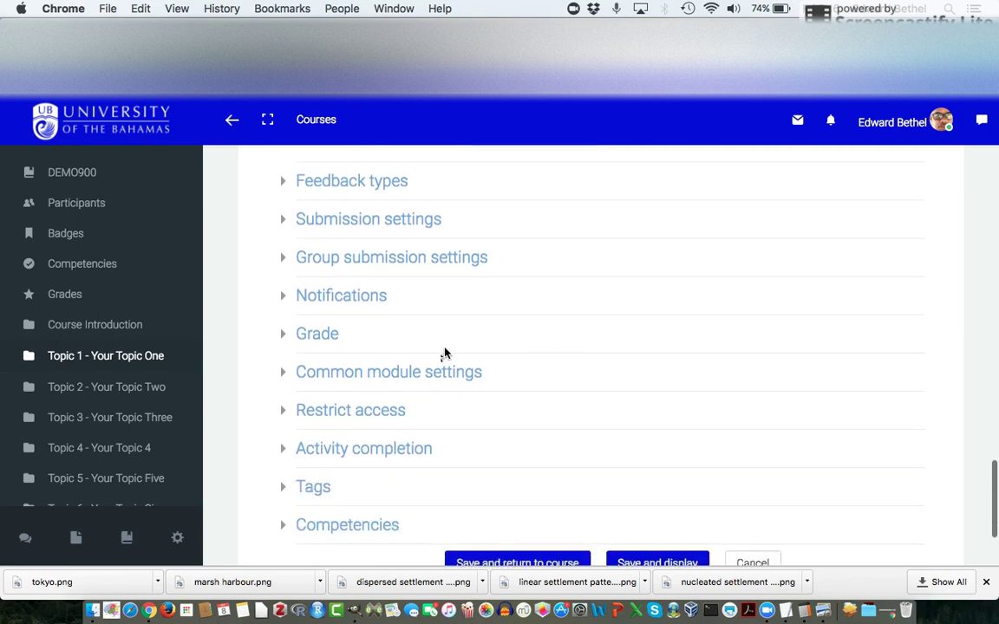
click(328, 341)
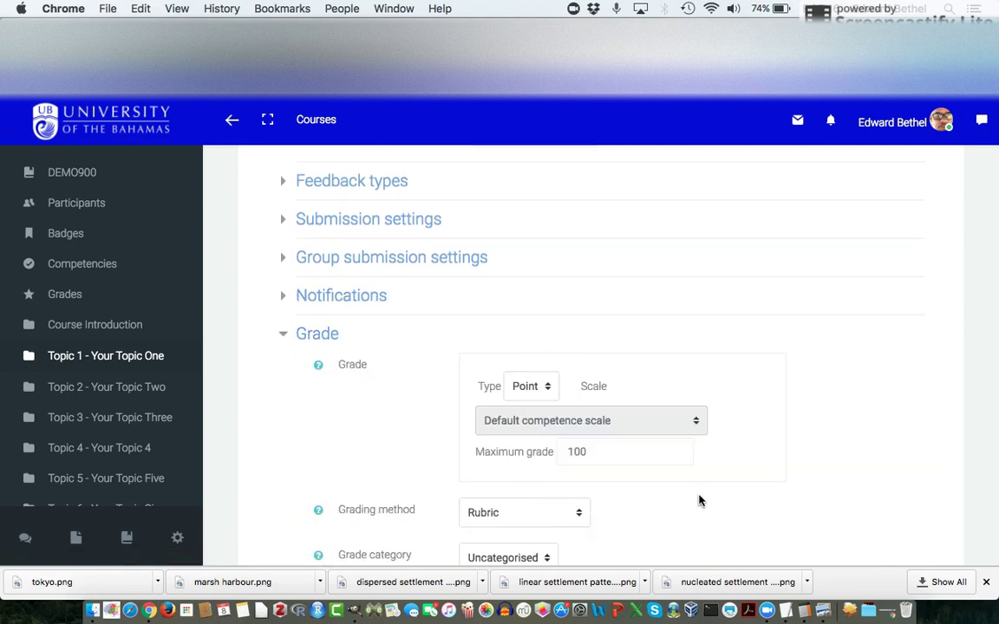
scroll(703, 500, down, 8)
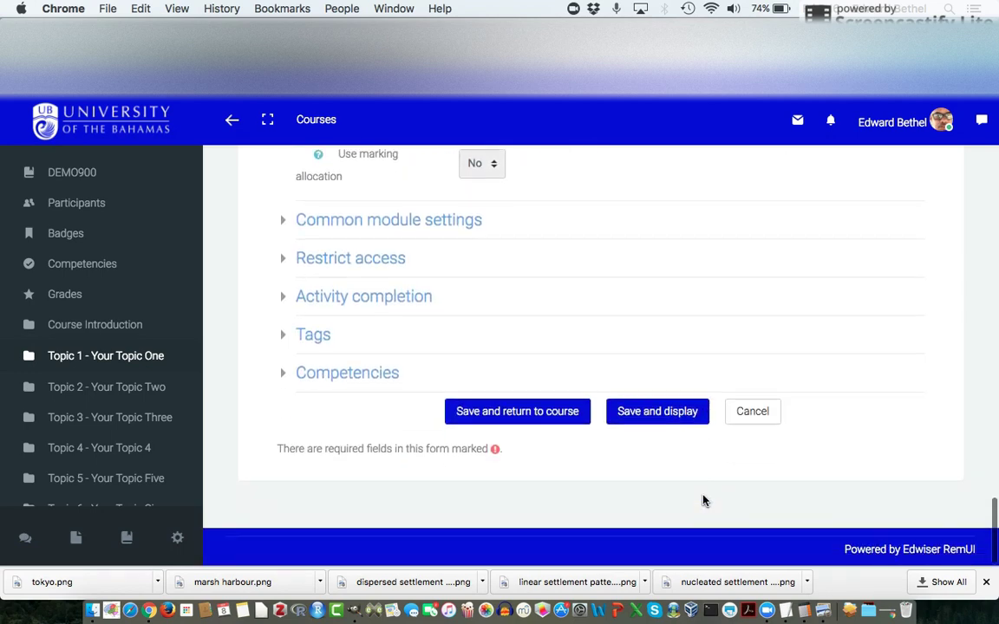
click(662, 418)
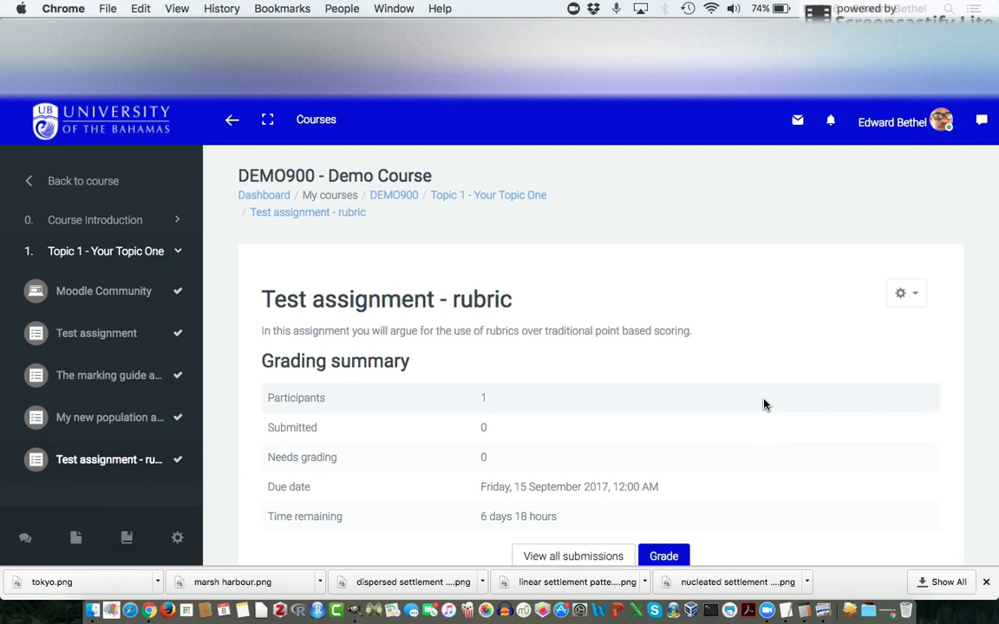
scroll(763, 404, down, 2)
scroll(763, 404, down, 1)
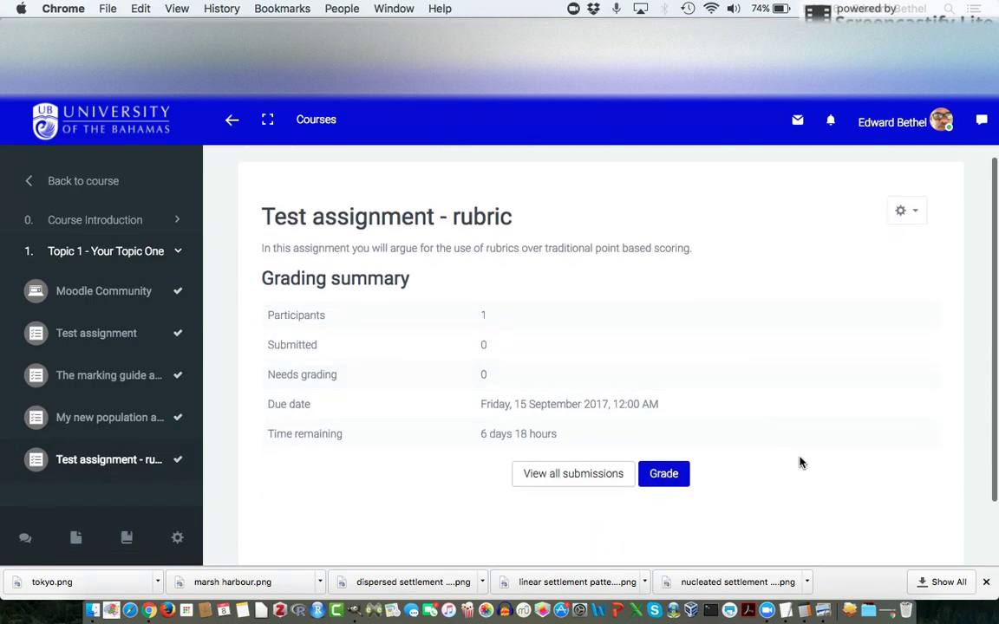
scroll(800, 462, down, 1)
scroll(799, 462, up, 3)
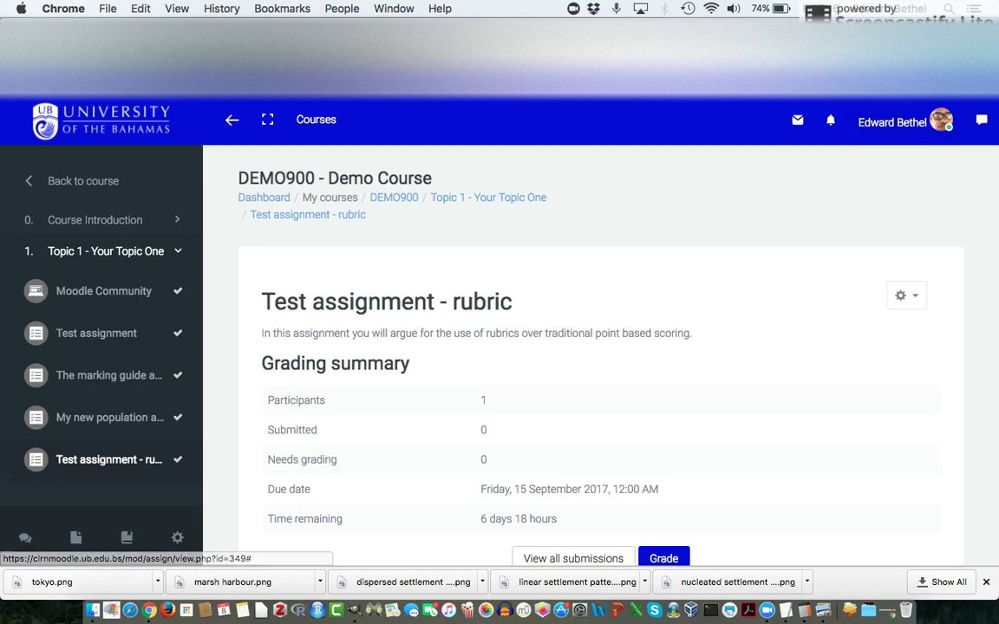
click(943, 59)
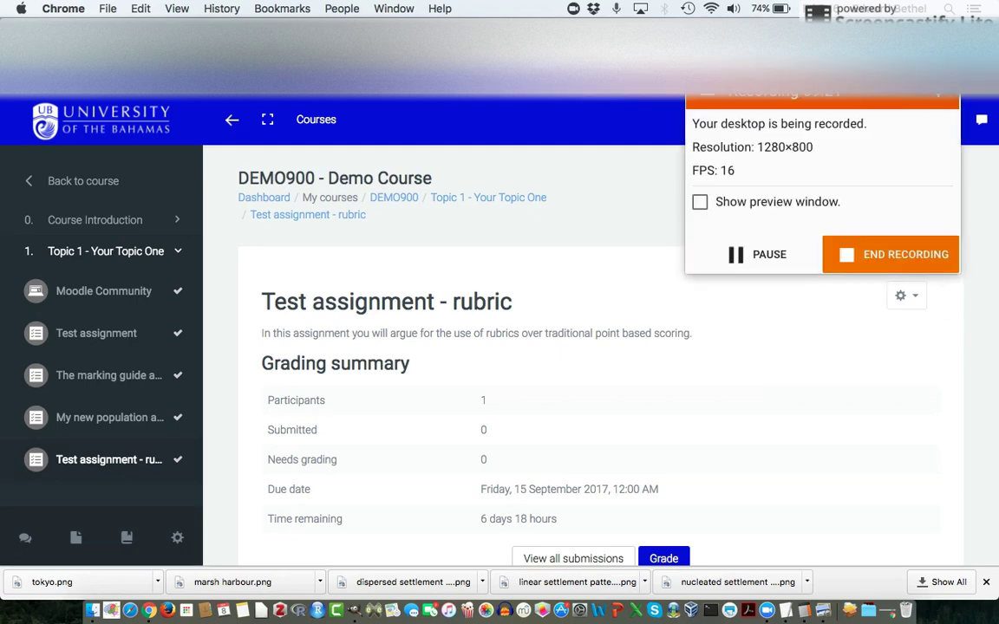